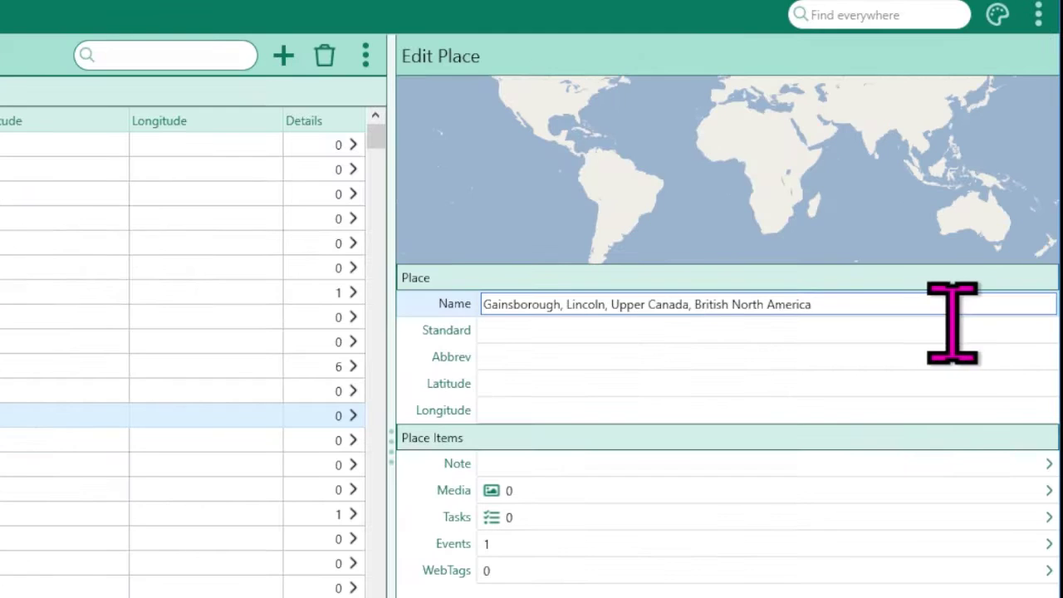
- Rename the Gainsborough place as "Gainsborough, Lincoln, Upper Canada" and save the change
left_click(783, 330)
left_click_drag(690, 304, 810, 304)
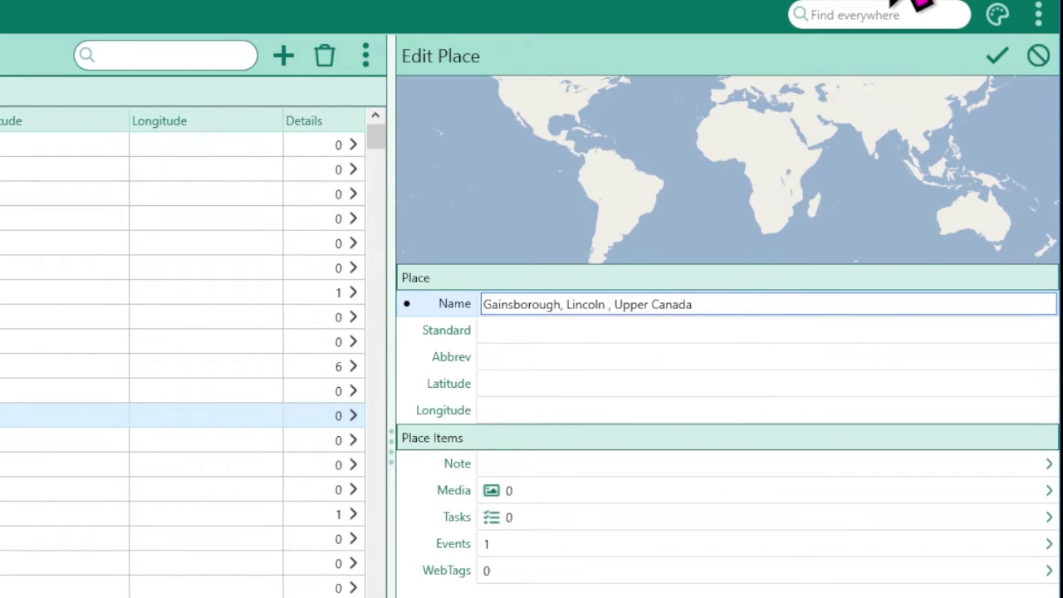
type("County")
double_click(629, 305)
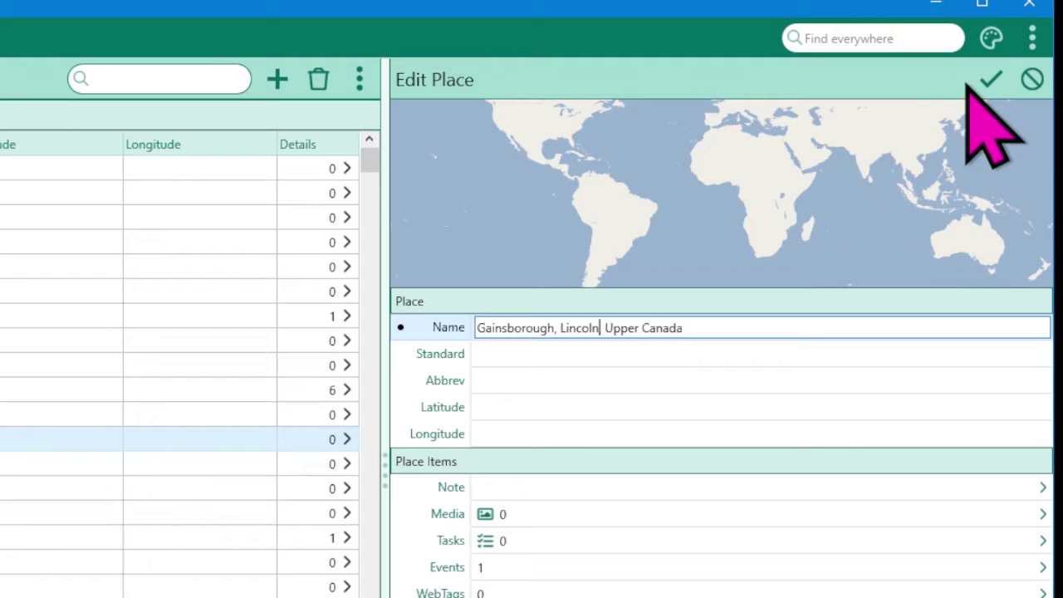
type(",")
left_click(992, 82)
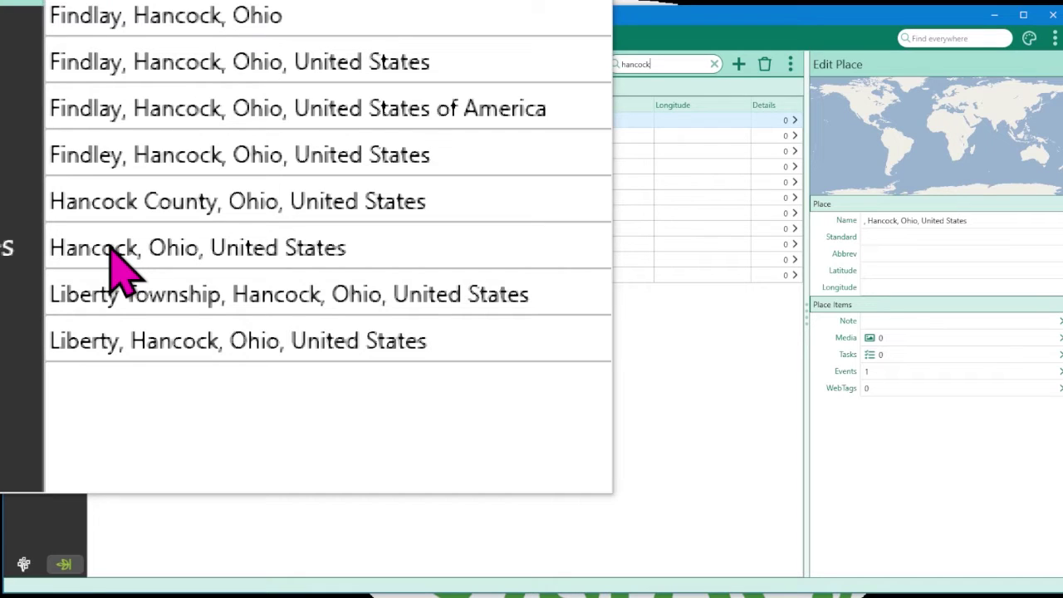
- Start merging places into "Hancock, Ohio, United States" and mark "Hancock County, Ohio, United States" as a duplicate
left_click(112, 251)
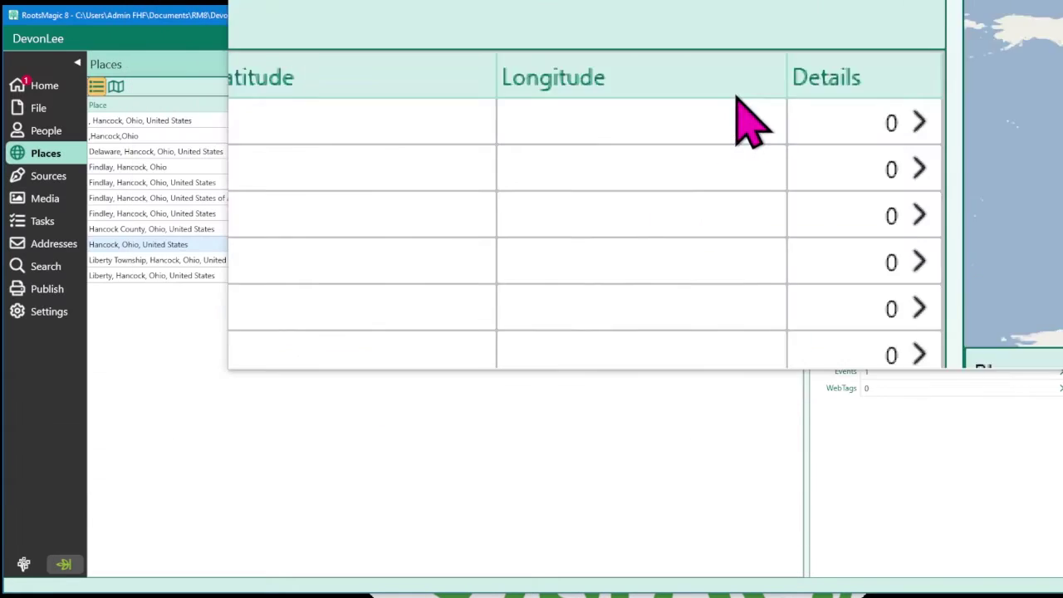
left_click(790, 64)
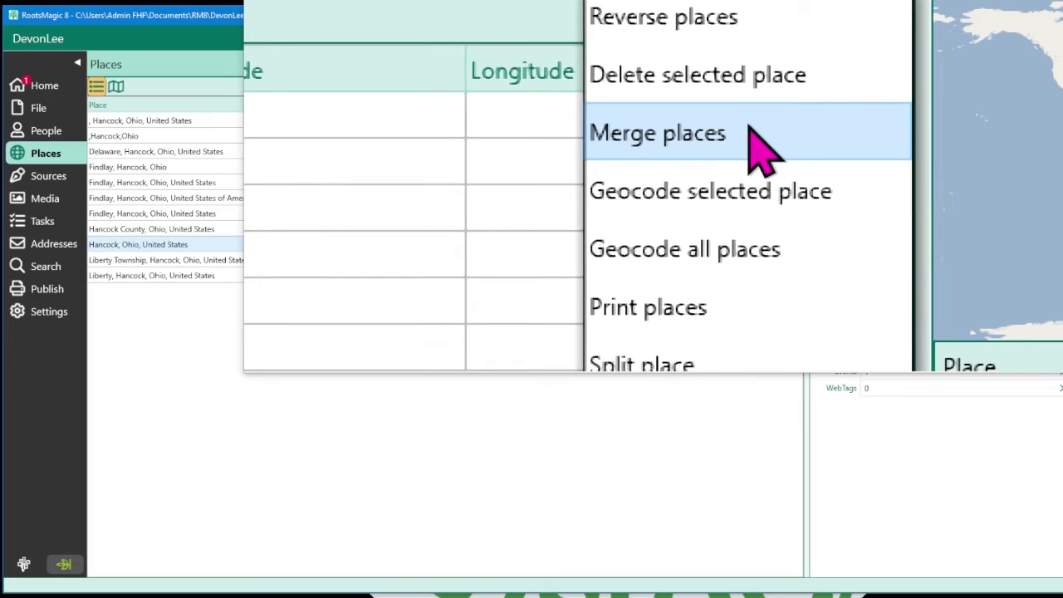
left_click(762, 149)
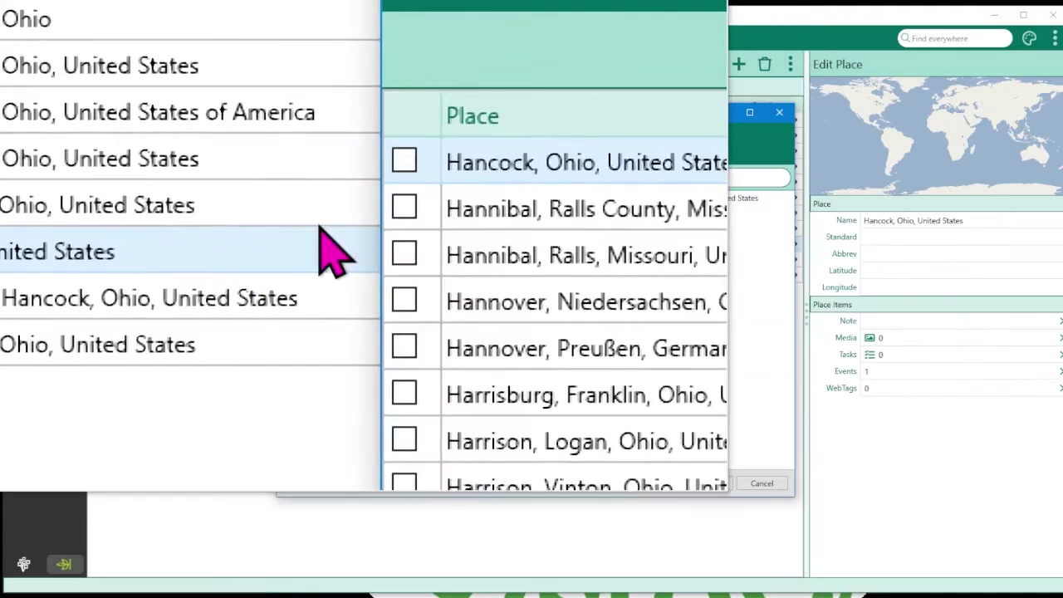
scroll(296, 219, "up", 1)
left_click(287, 262)
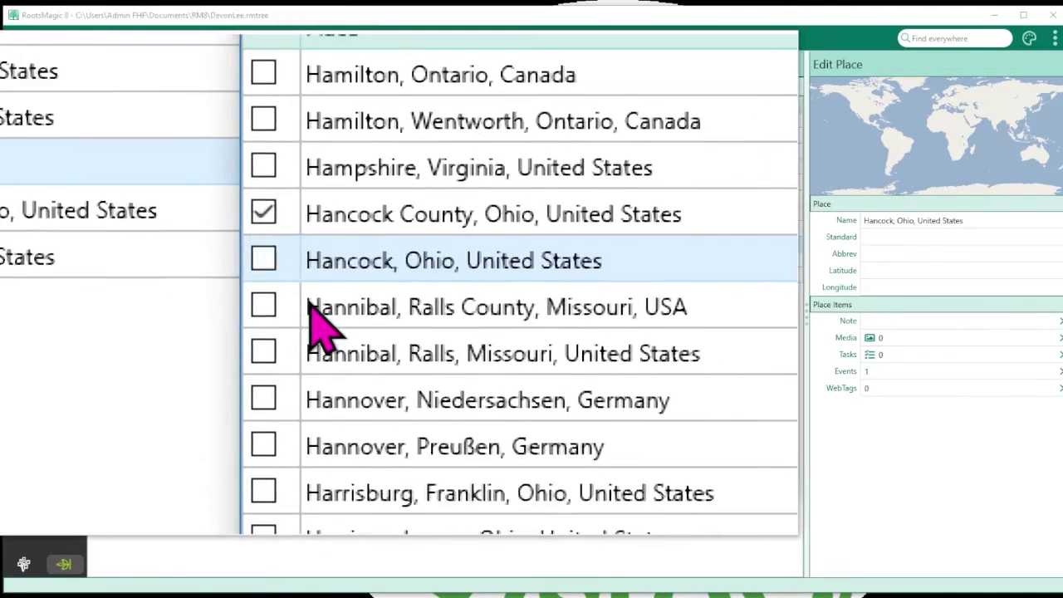
- Mark the variants ", Hancock, Ohio, United States" and ",Hancock,Ohio" for the same merge
scroll(322, 328, "up", 20)
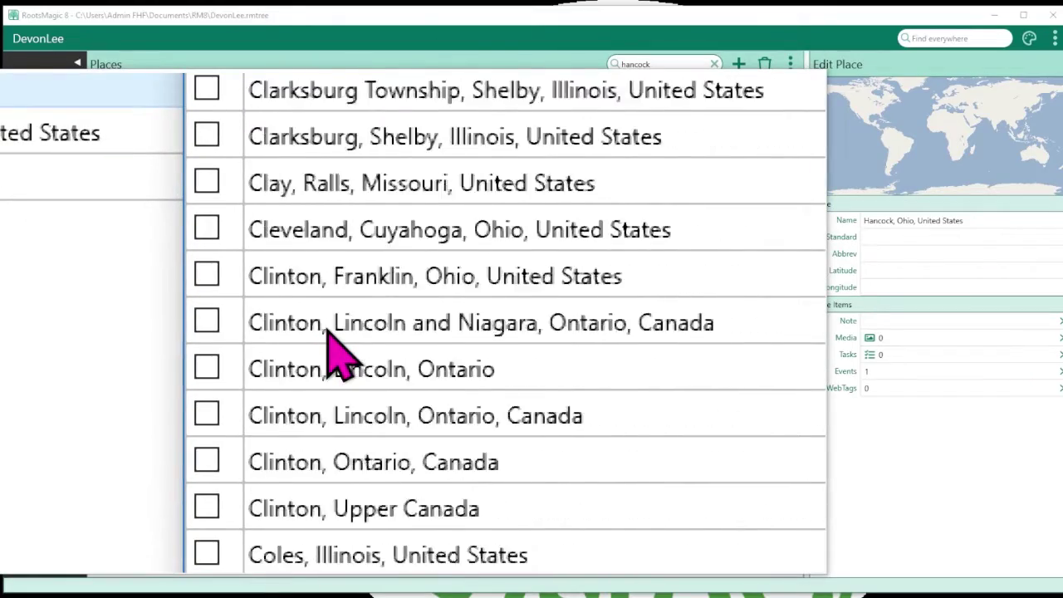
scroll(331, 356, "up", 20)
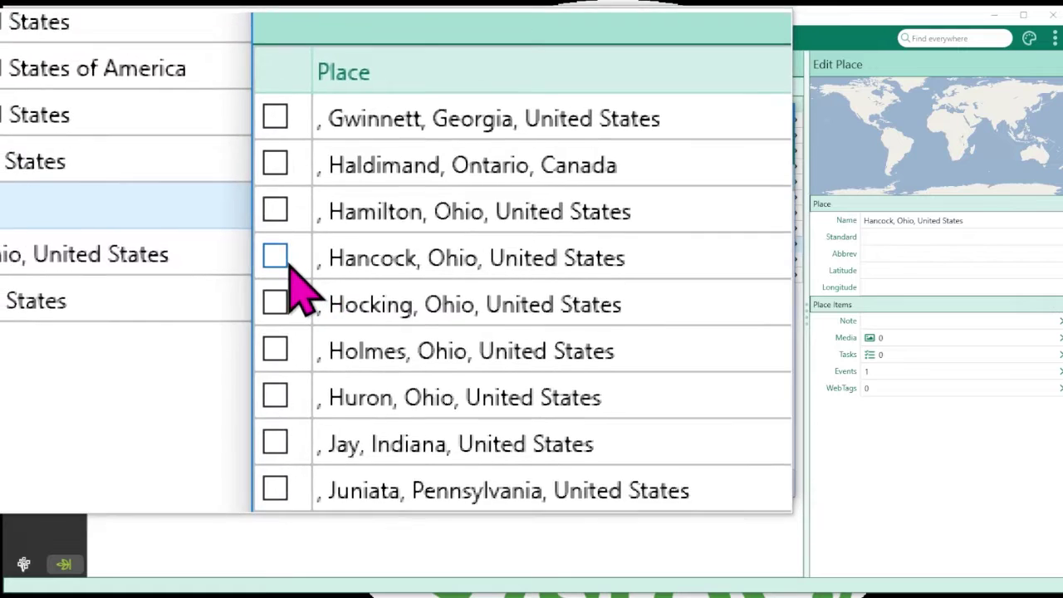
left_click(277, 258)
scroll(380, 356, "down", 8)
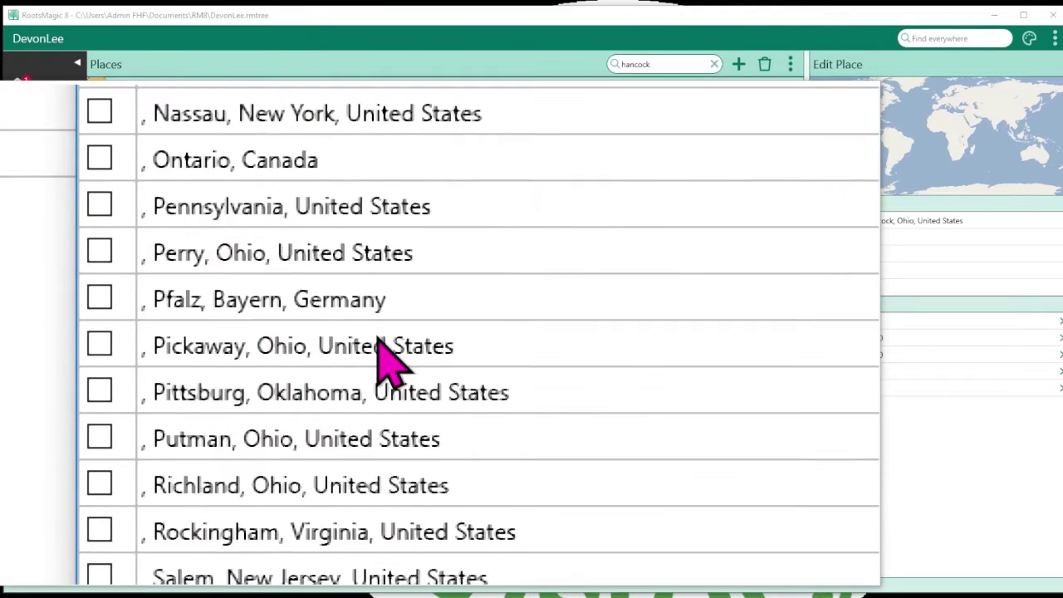
scroll(378, 349, "down", 5)
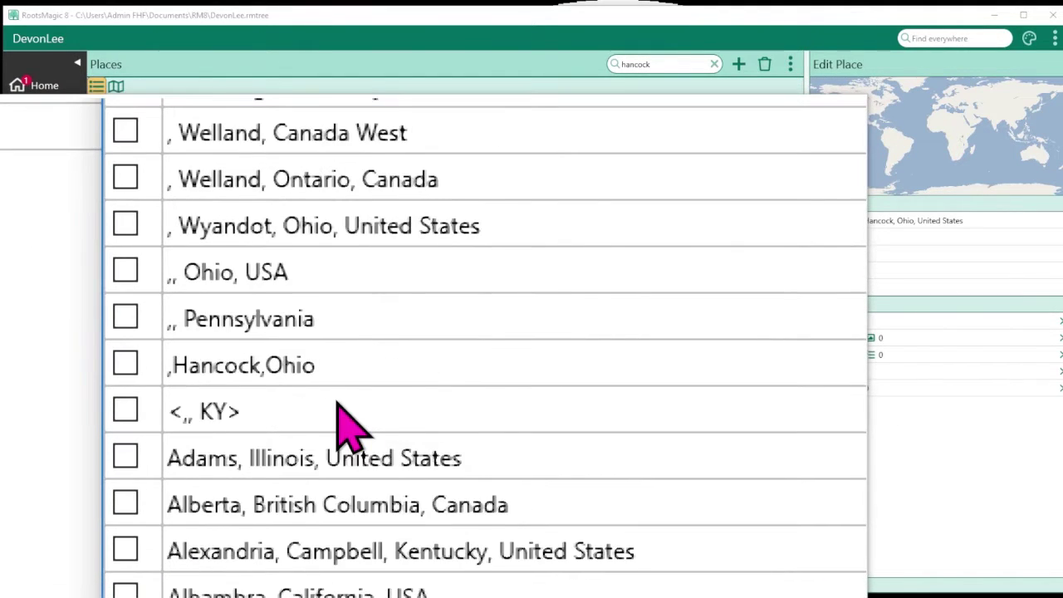
left_click(285, 352)
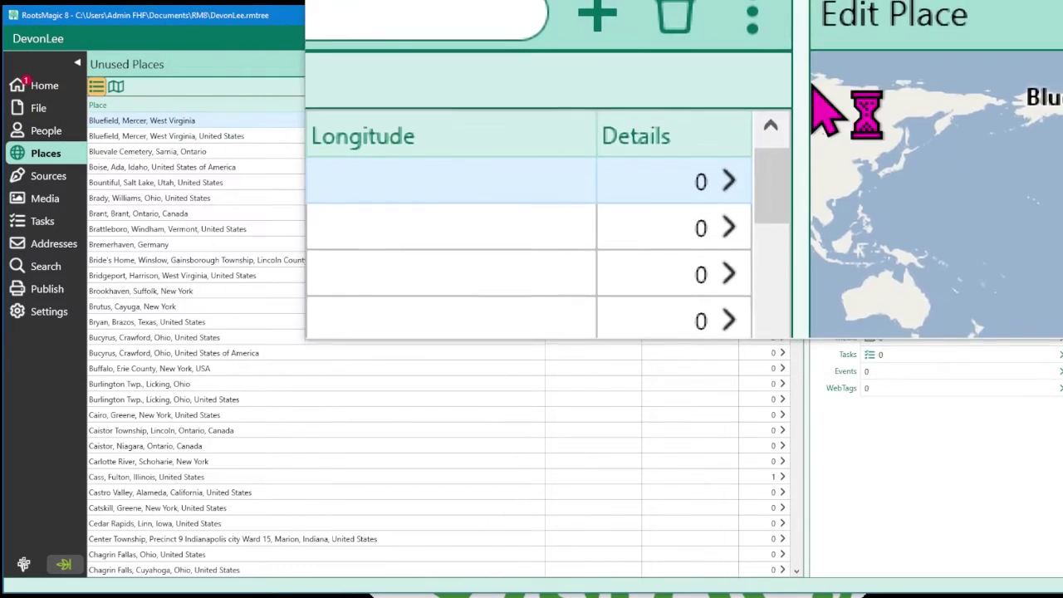
- Merge several unused places into "Bluefield, Mercer, West Virginia", including its United States variant, Bluevale Cemetery and Bountiful, Salt Lake
left_click(798, 79)
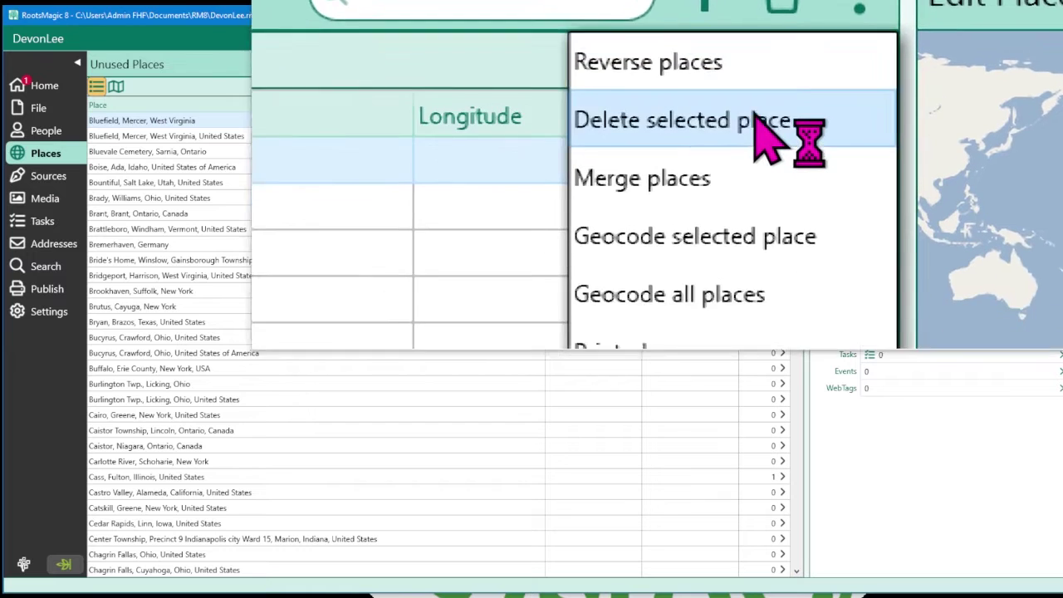
left_click(757, 133)
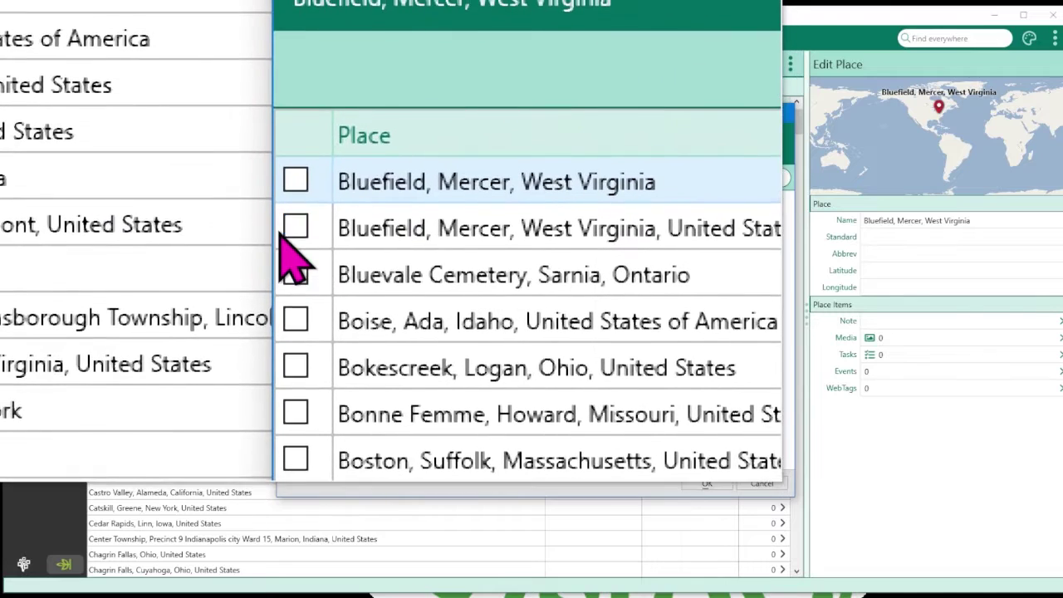
left_click(292, 233)
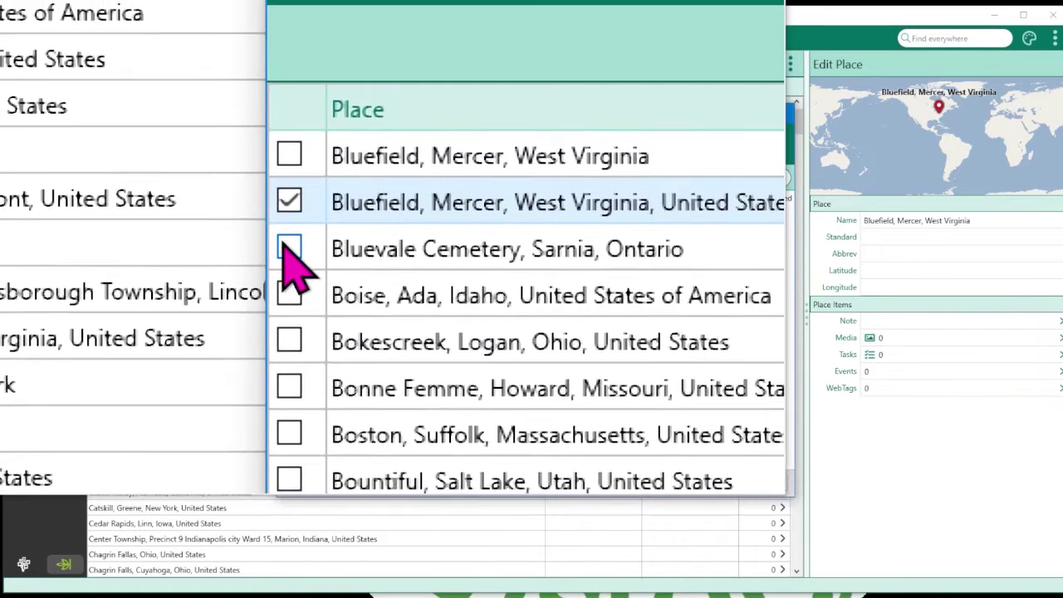
left_click(288, 249)
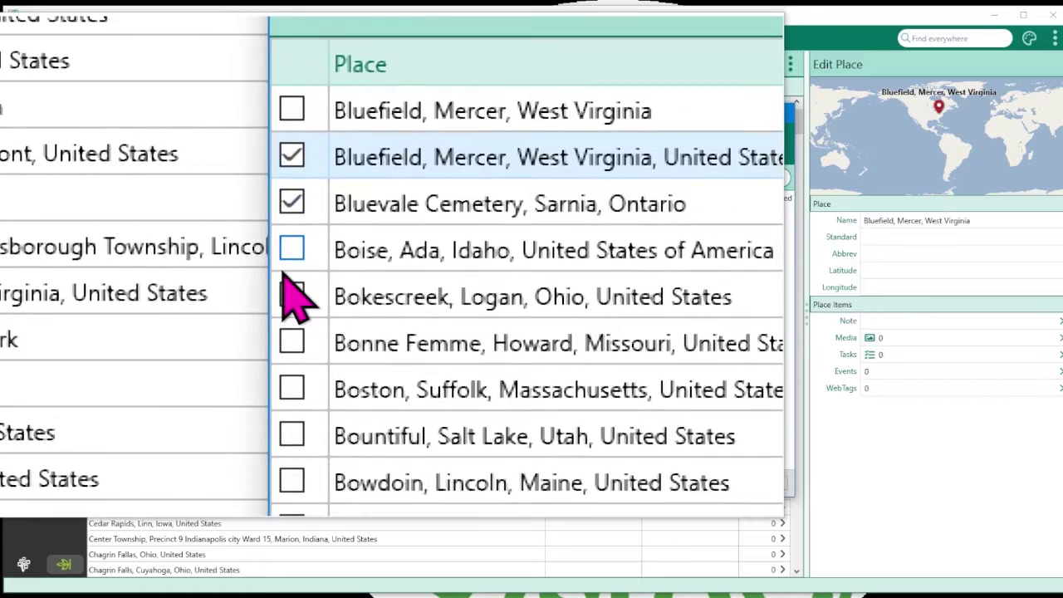
left_click(289, 294)
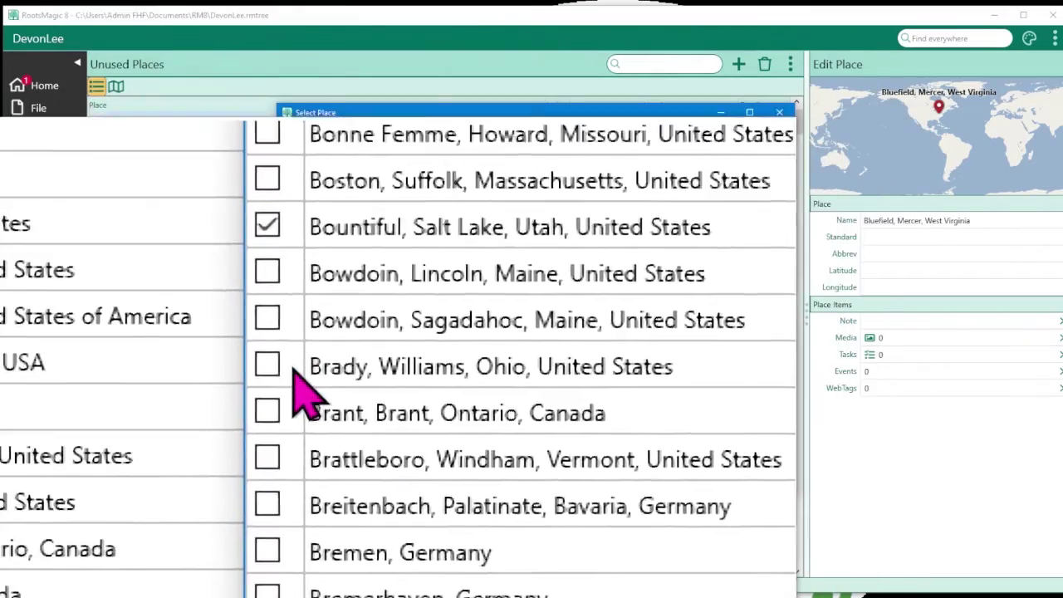
left_click(285, 374)
left_click(283, 386)
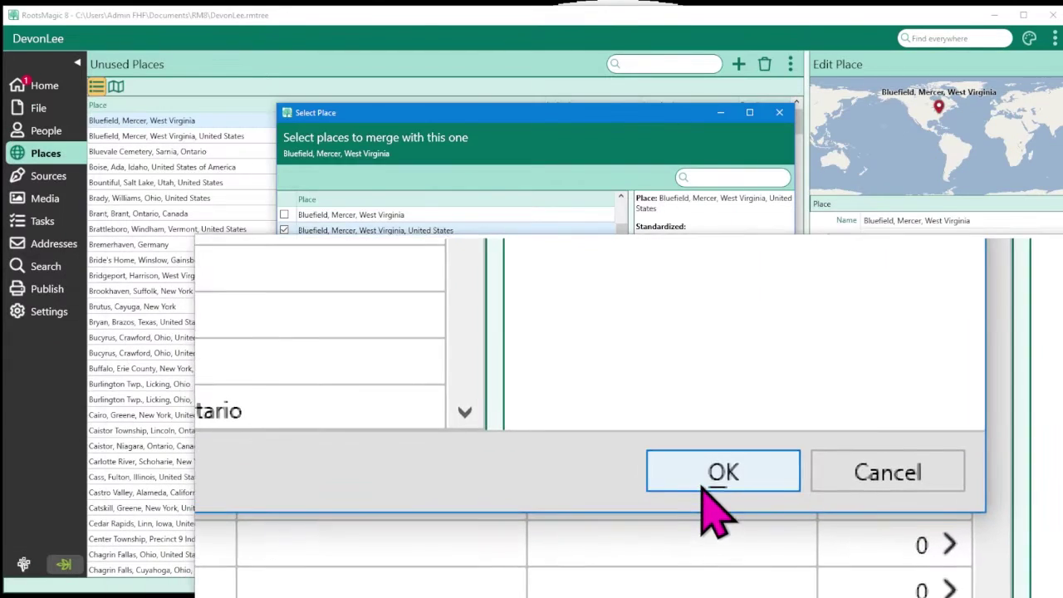
left_click(702, 478)
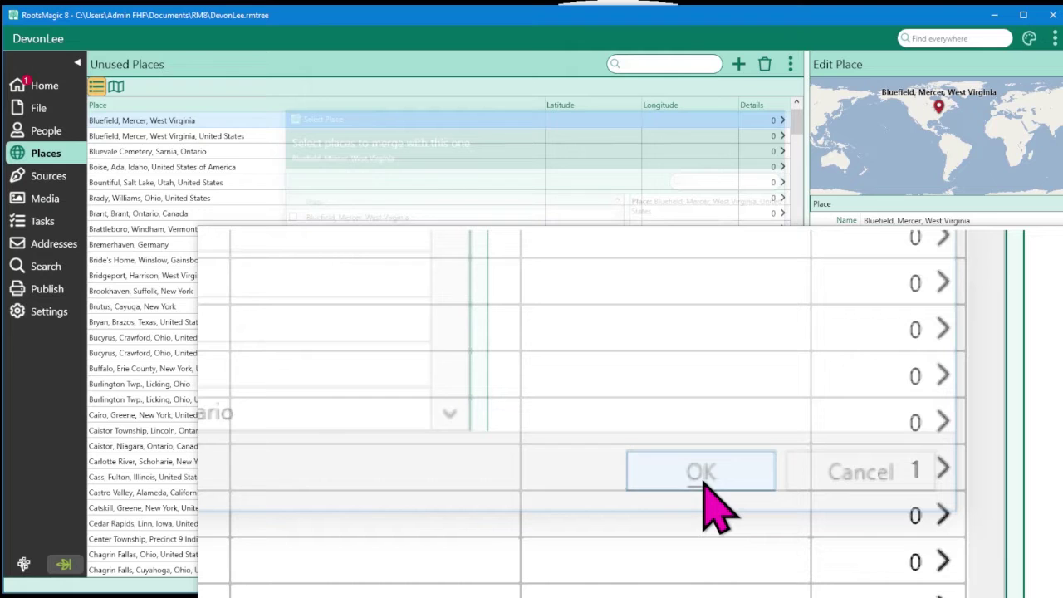
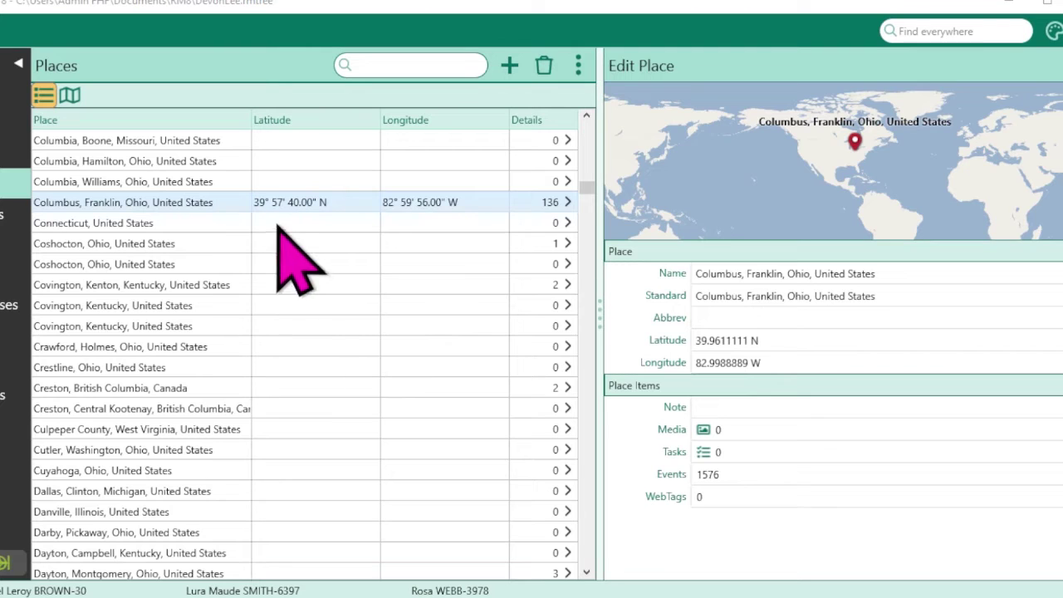
- Open the place details of Columbus, Franklin, Ohio, United States and check which operations are available for them
left_click(568, 203)
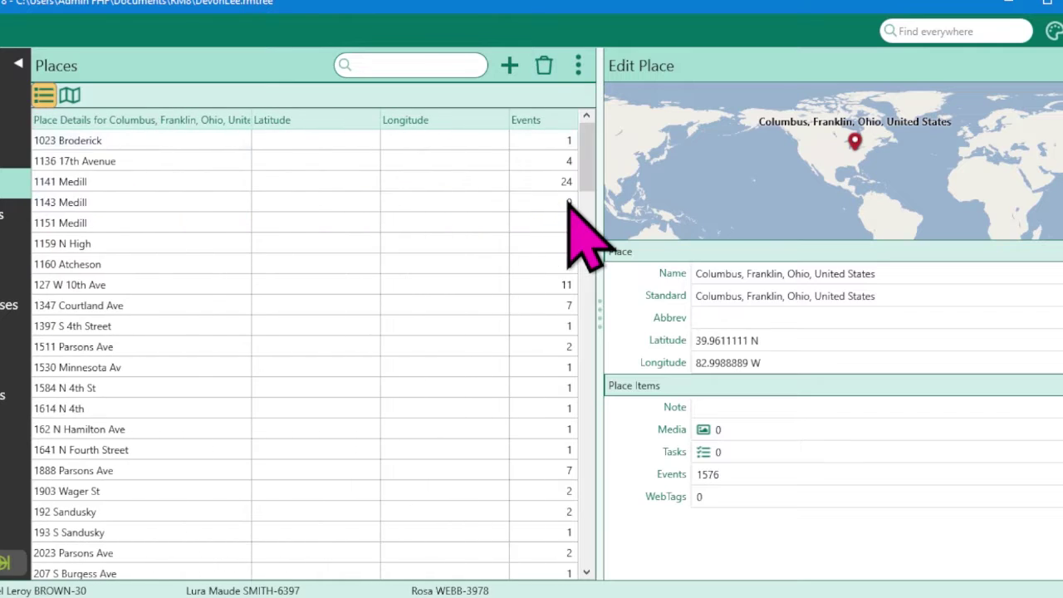
left_click_drag(589, 171, 594, 237)
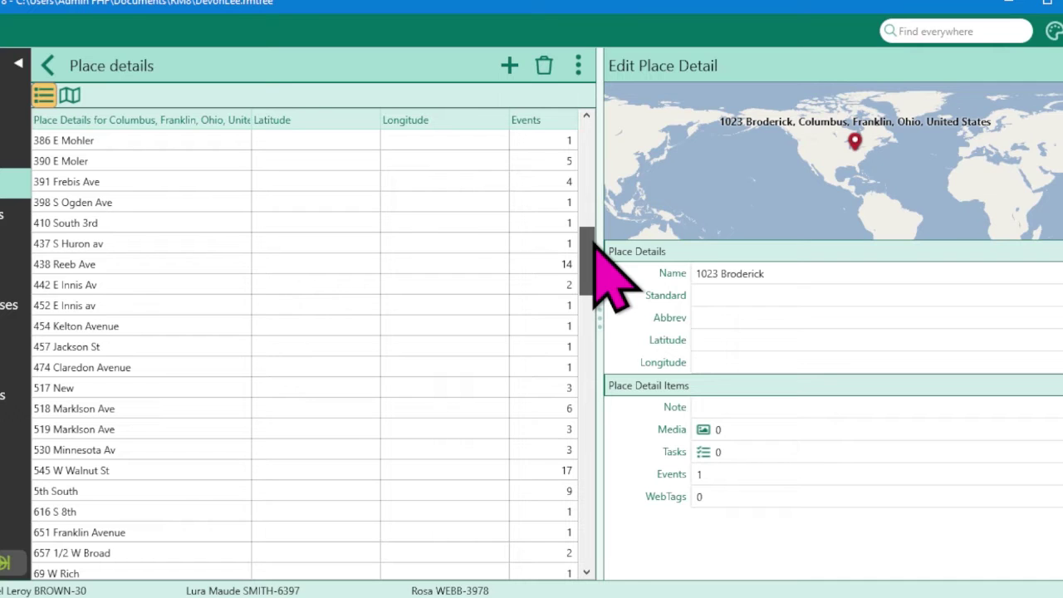
left_click(578, 66)
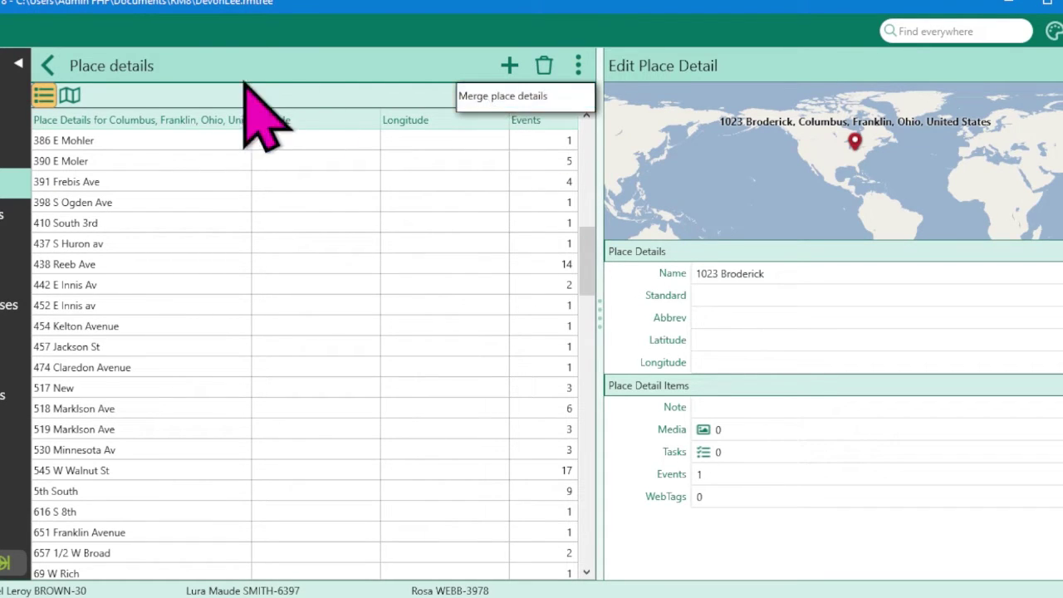
left_click(260, 61)
- Delete the place detail St. James Lutheran Cemetery from Columbus, Franklin, Ohio, United States
left_click_drag(589, 280, 595, 480)
left_click(146, 367)
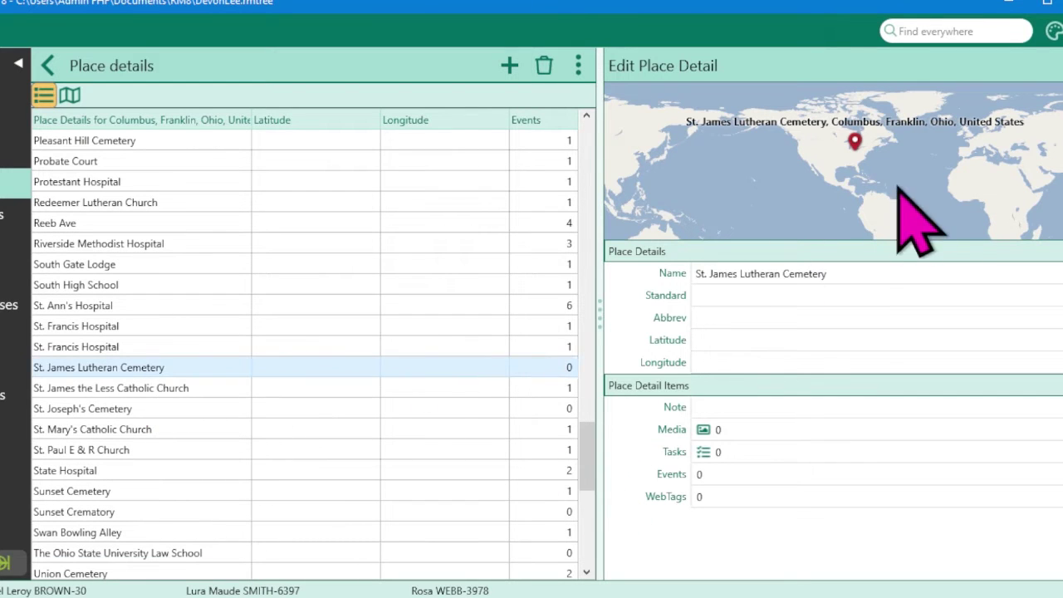
left_click(544, 68)
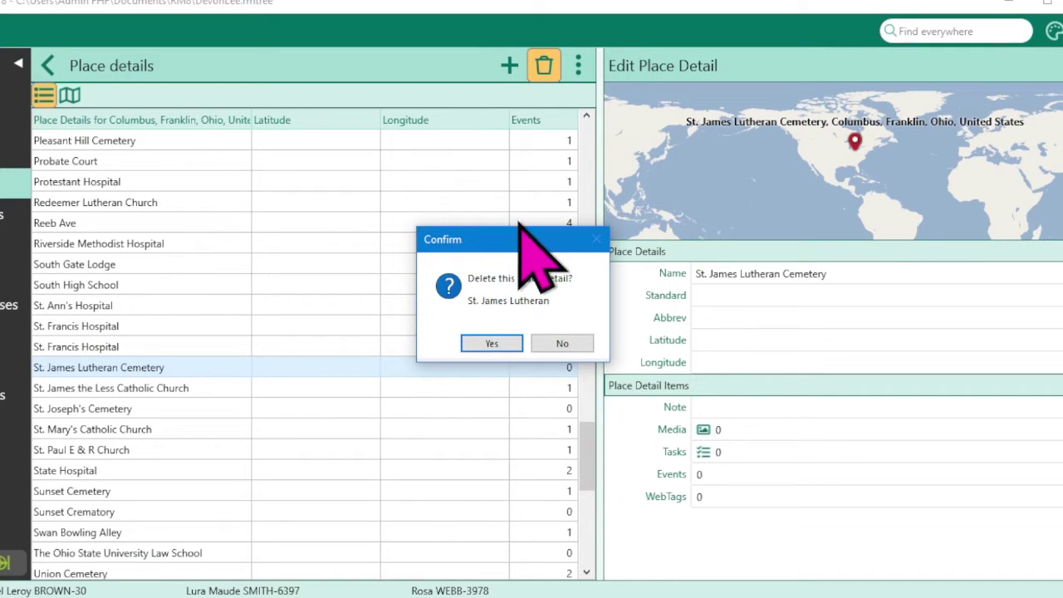
left_click(487, 343)
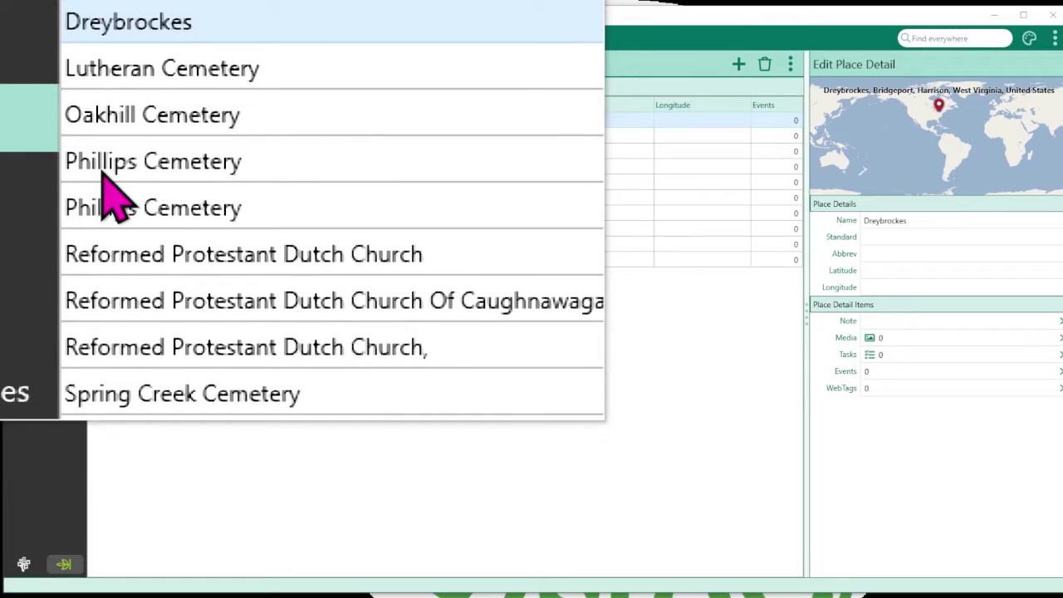
- Merge the duplicate Phillips Cemetery place details under Bridgeport, Harrison, West Virginia, United States
scroll(103, 178, "down", 1)
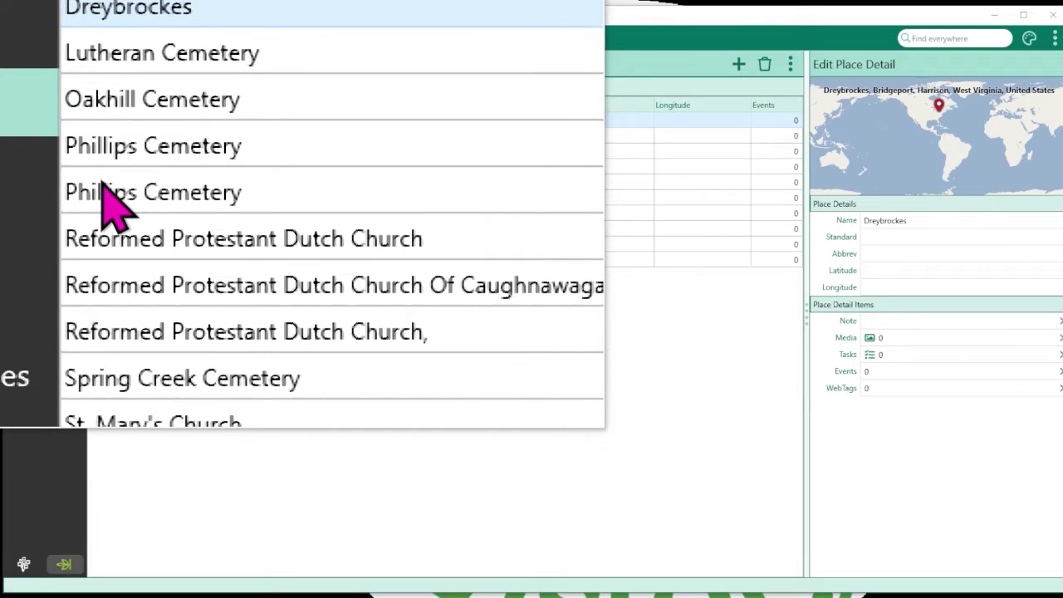
scroll(104, 187, "down", 3)
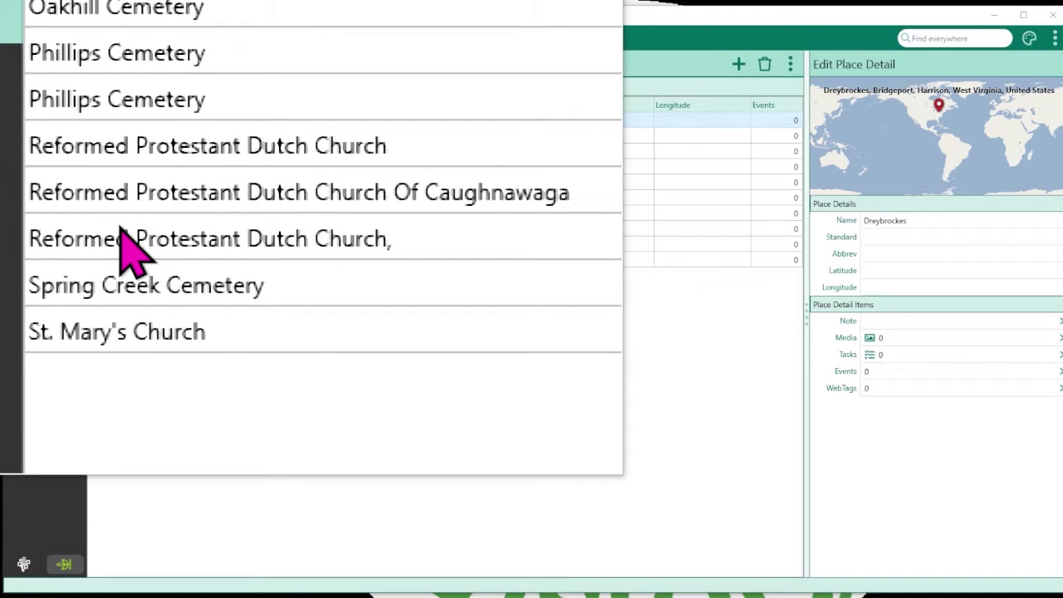
left_click(332, 176)
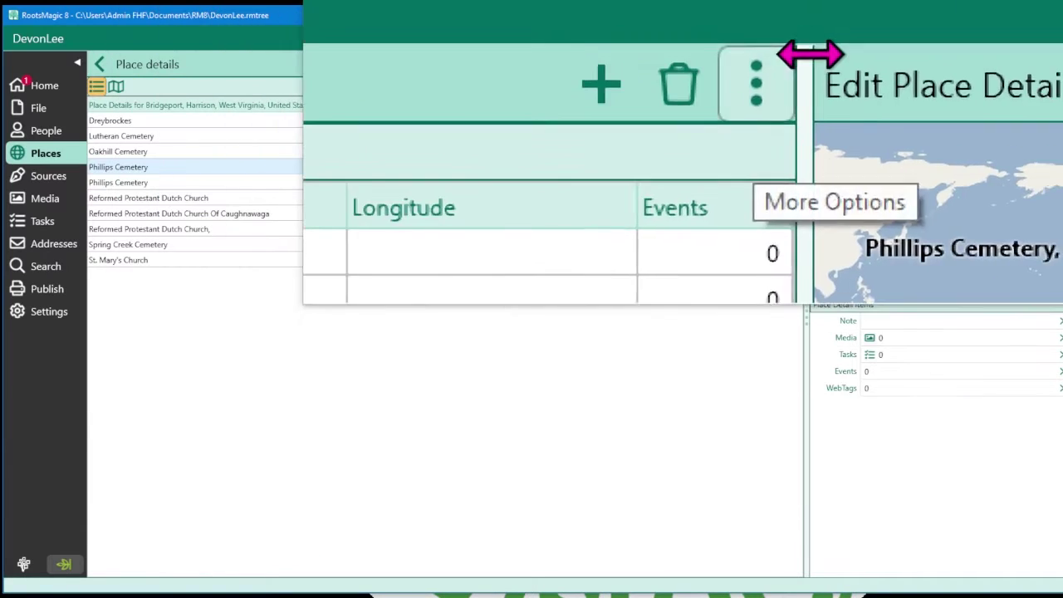
left_click(757, 83)
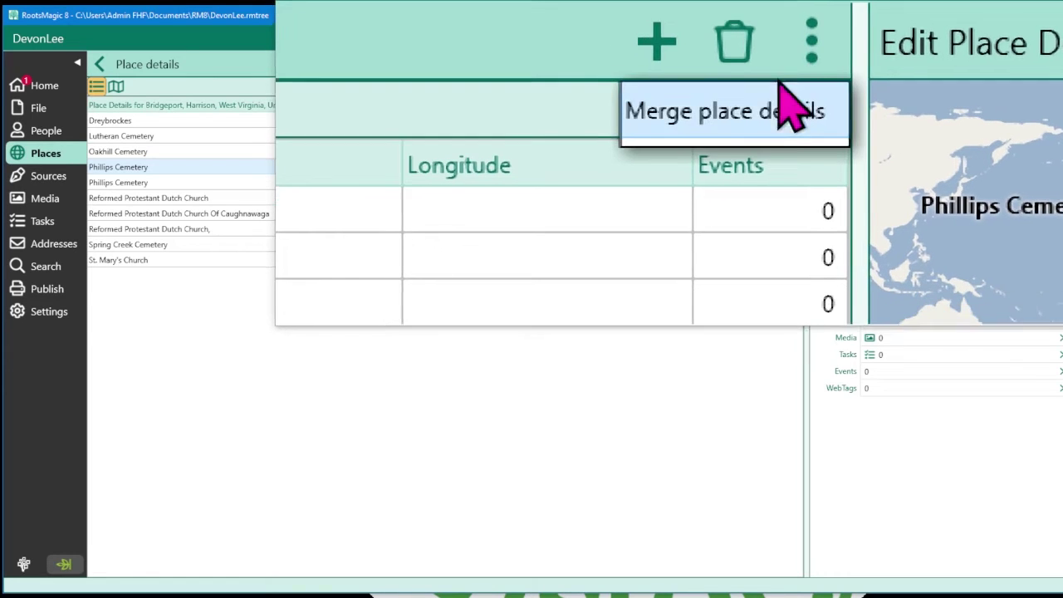
left_click(785, 141)
left_click(284, 277)
left_click(702, 483)
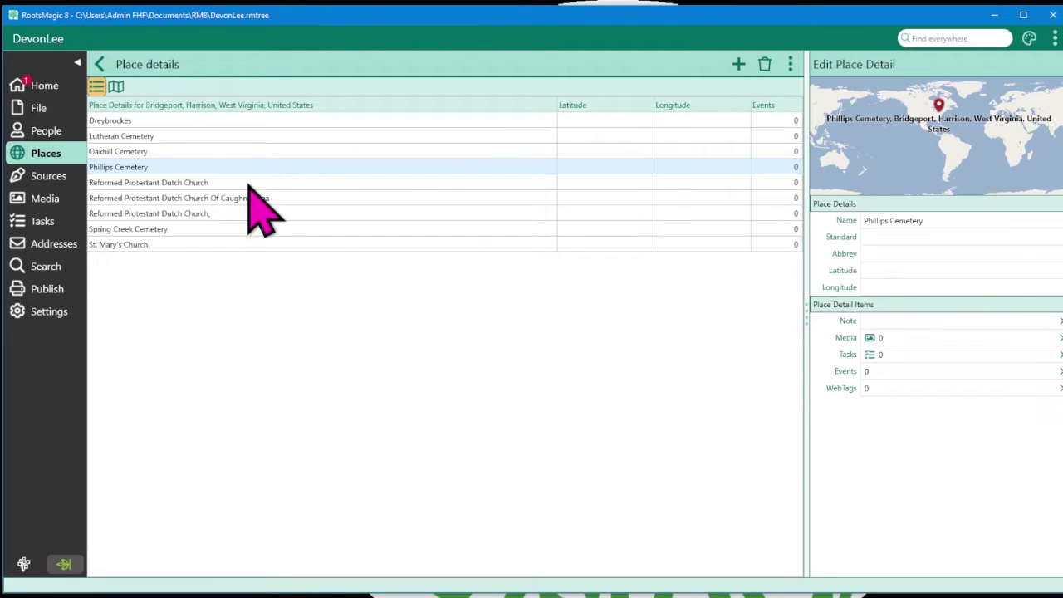
- Merge "Reformed Protestant Dutch Church Of Caughnawaga" into the place detail "Reformed Protestant Dutch Church"
left_click(247, 185)
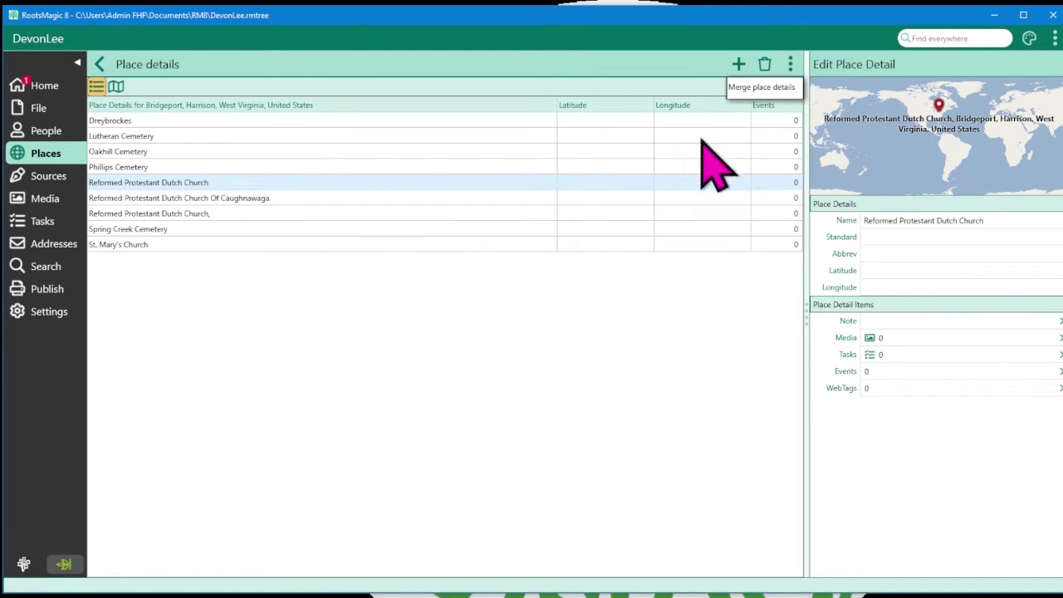
left_click(790, 66)
left_click(285, 292)
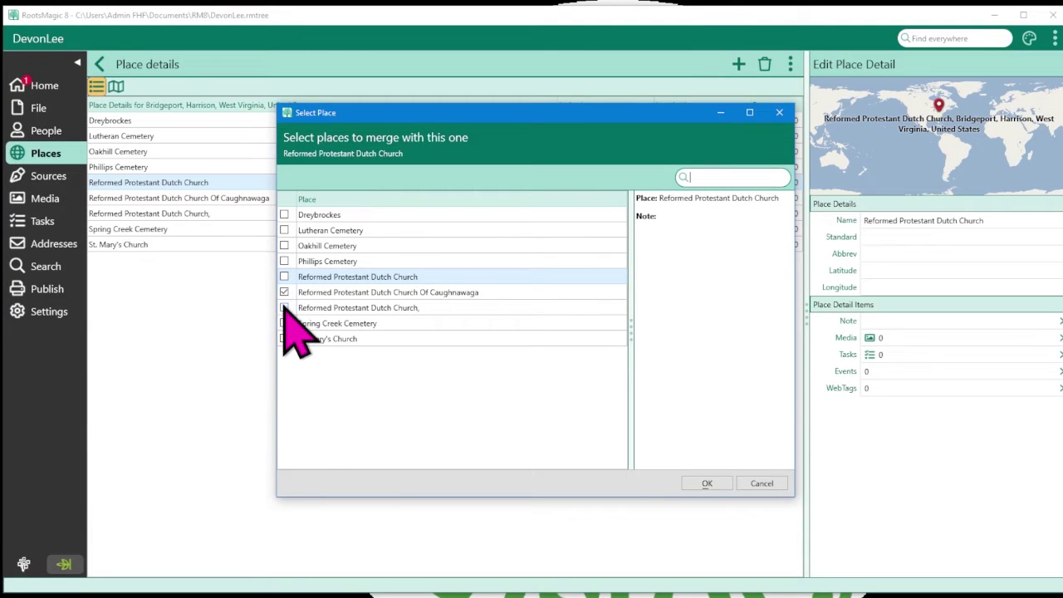
left_click(707, 483)
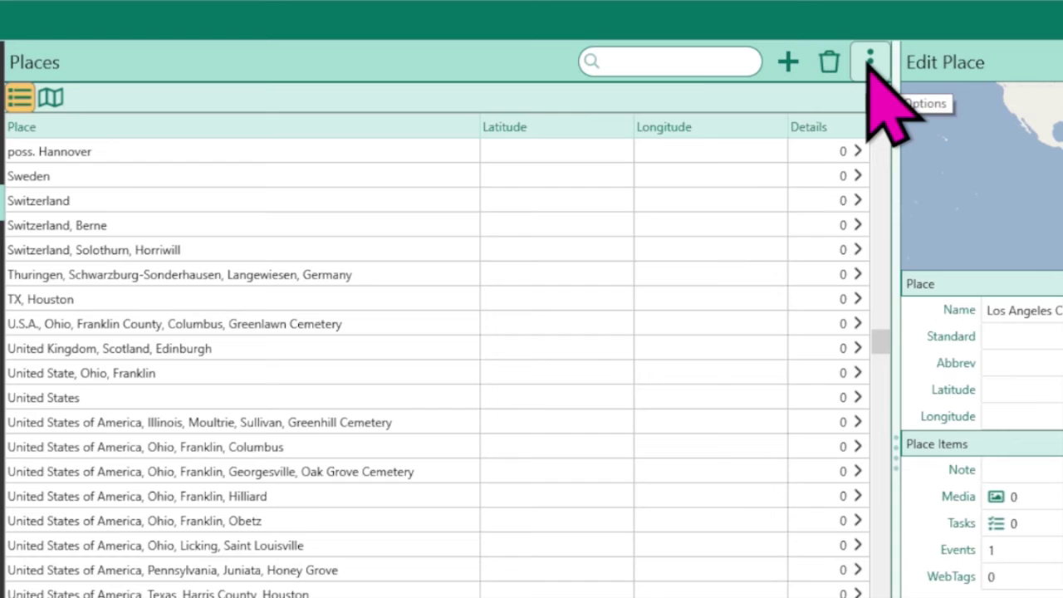
- Run PlaceClean on the place list to get the proposed place name corrections
left_click(869, 59)
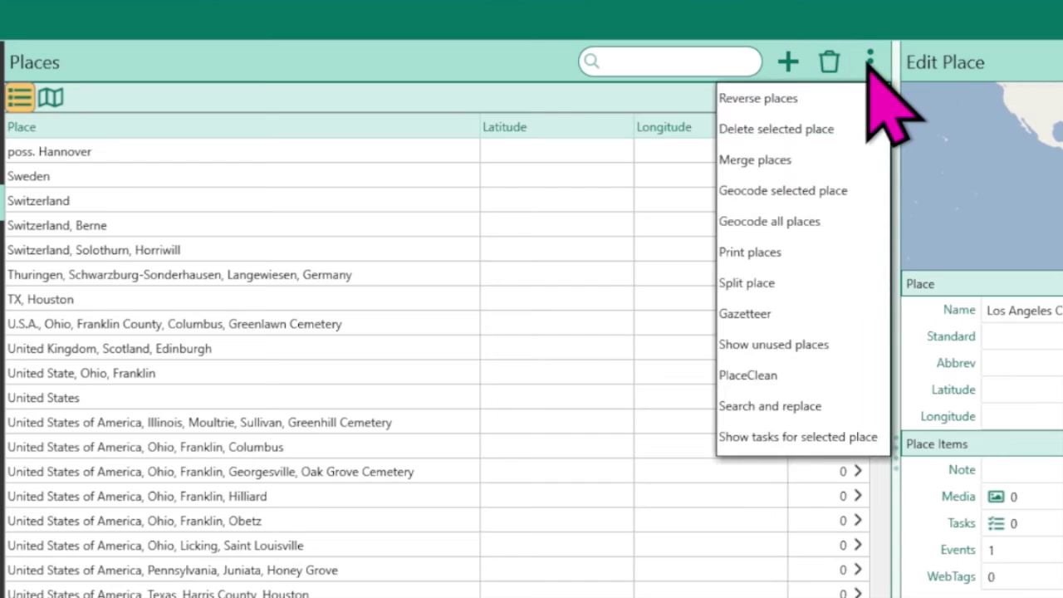
left_click(814, 375)
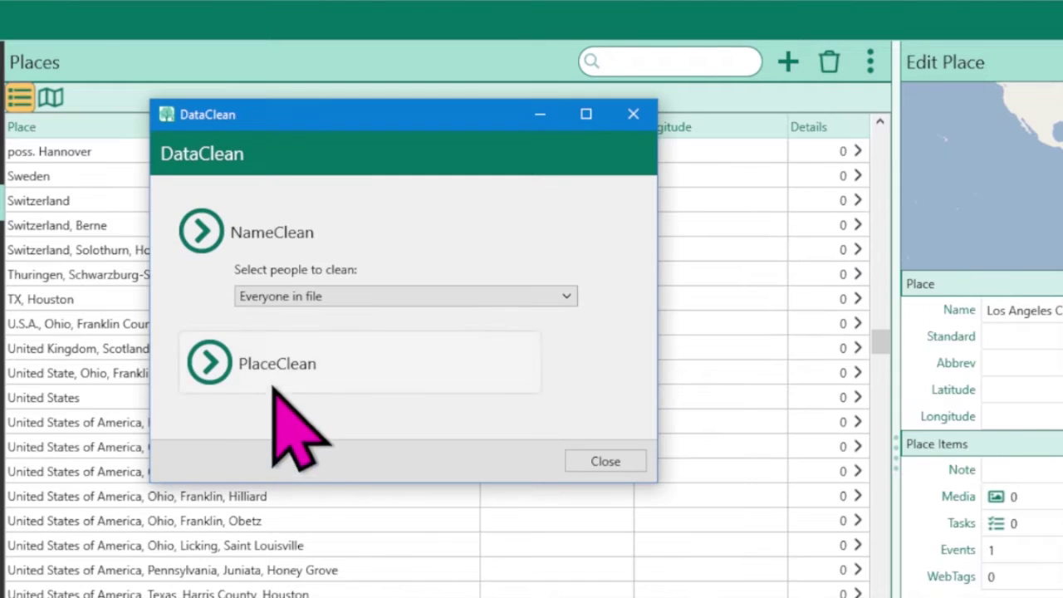
left_click(276, 367)
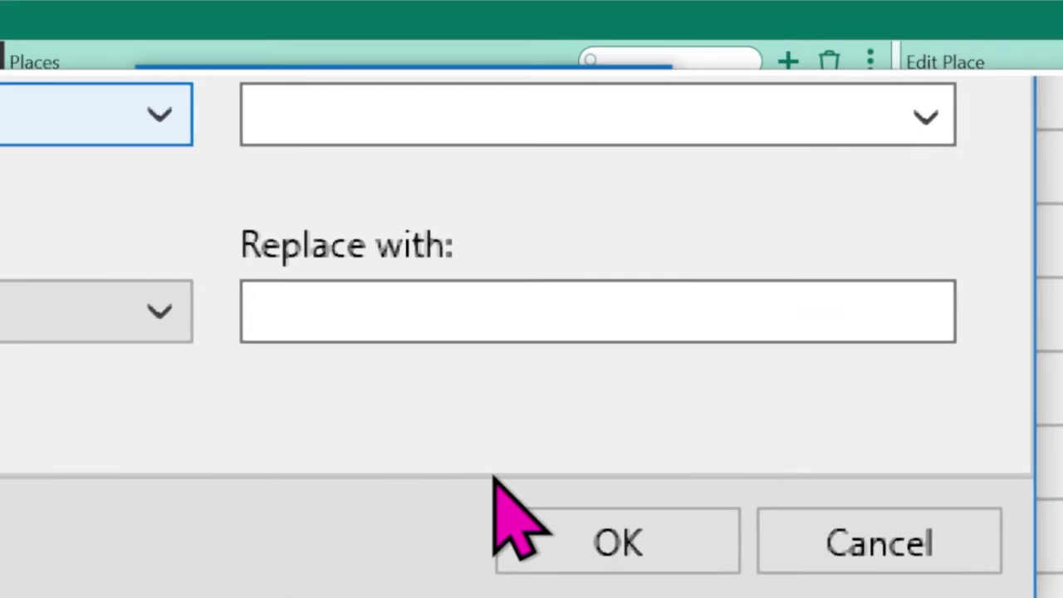
left_click(559, 532)
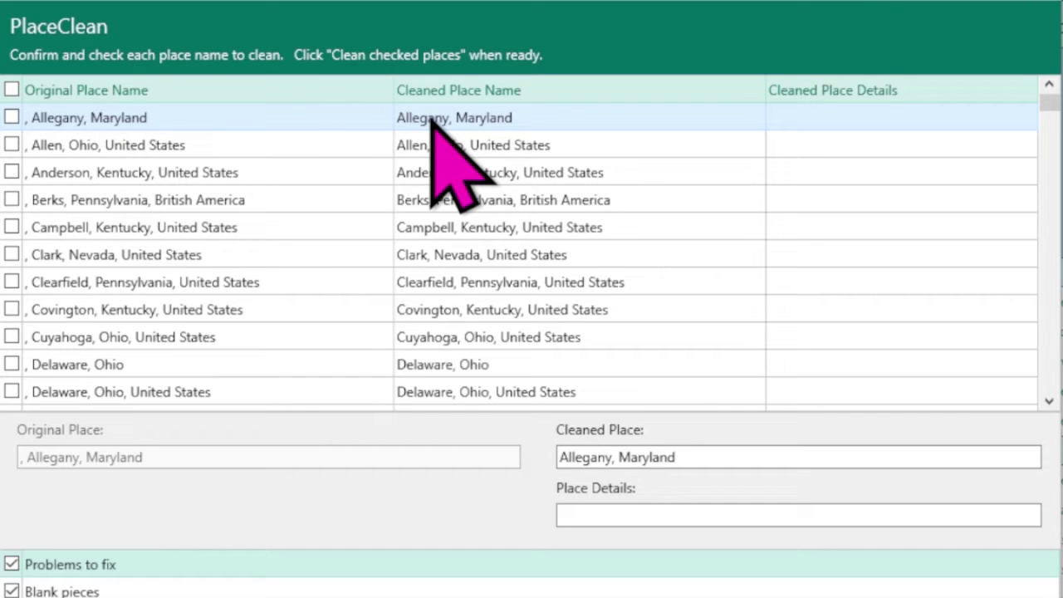
- Mark the places with a leading comma from Allegany, Maryland through Delaware, Ohio, United States for cleaning
left_click(12, 117)
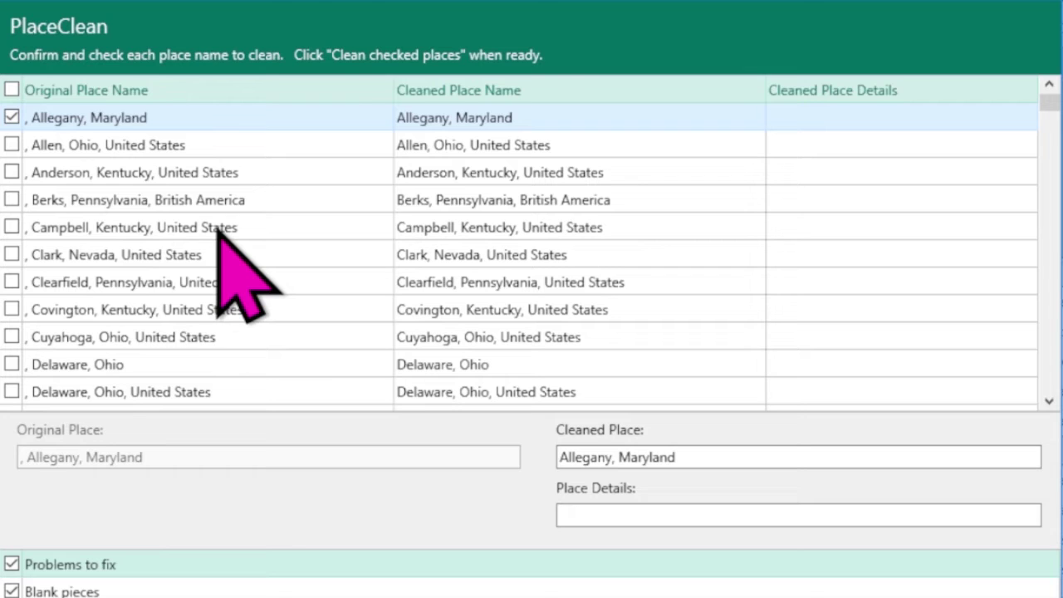
left_click(12, 145)
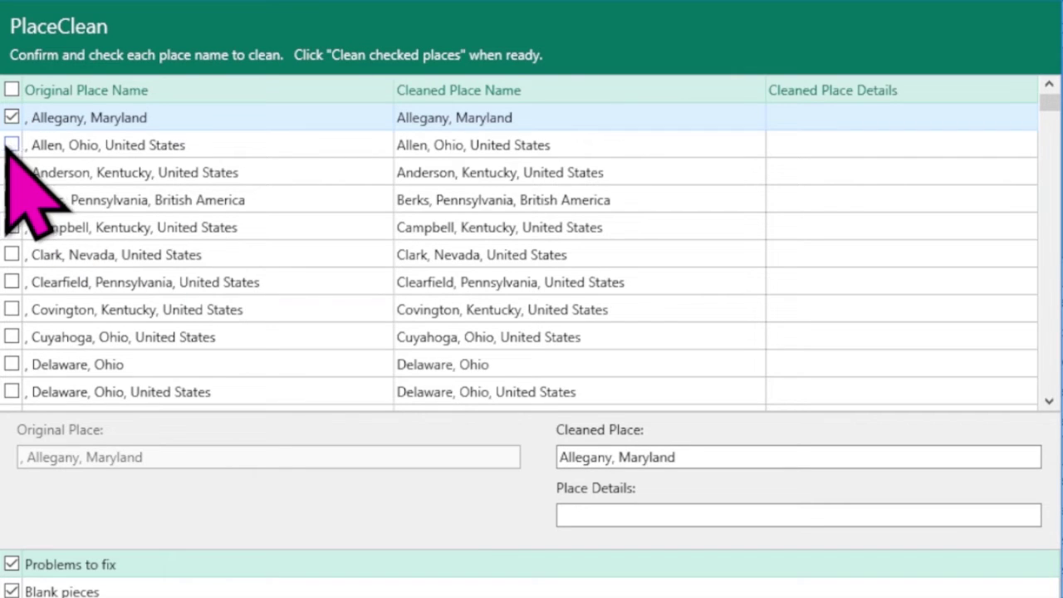
left_click(10, 172)
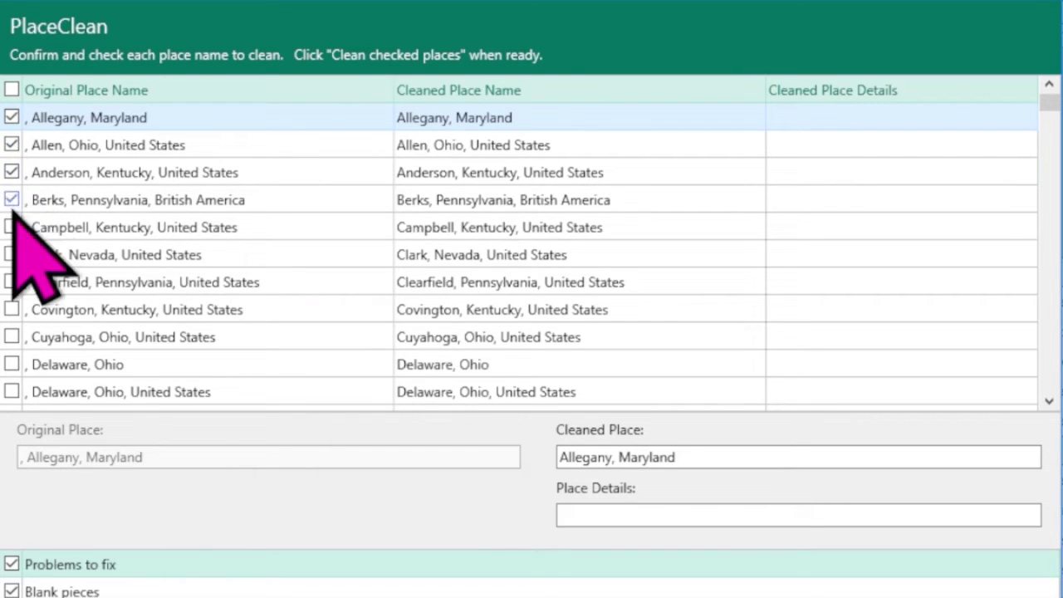
left_click(11, 199)
left_click(11, 227)
left_click(11, 254)
left_click(10, 282)
- Examine the proposed cleaned names and place details further down the list, around the entries starting with D and ED
key("Down")
key("Down")
key("Down")
key("Down")
key("Down")
key("Down")
key("Down")
key("Down")
key("Down")
key("Down")
key("Down")
key("Down")
key("Down")
key("Down")
key("Down")
key("Down")
key("Down")
key("Down")
key("Down")
key("Down")
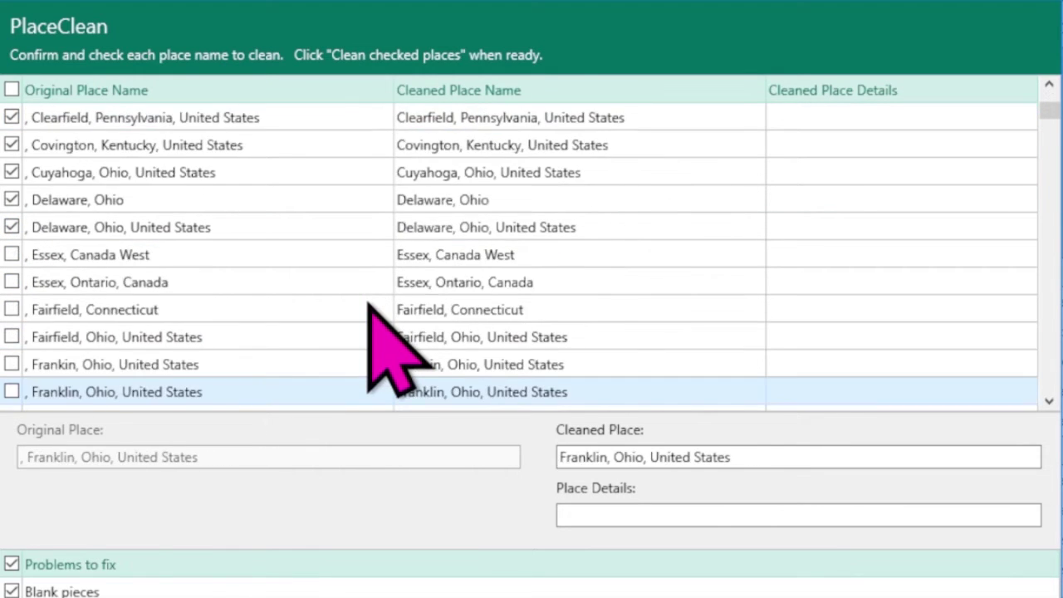
key("Down")
key("Down")
key("Down")
key("Down")
key("Down")
key("Down")
key("Down")
key("Down")
key("Down")
key("Down")
key("Down")
key("Down")
key("Down")
key("Down")
key("Down")
key("Down")
key("Down")
key("Down")
key("Down")
key("Down")
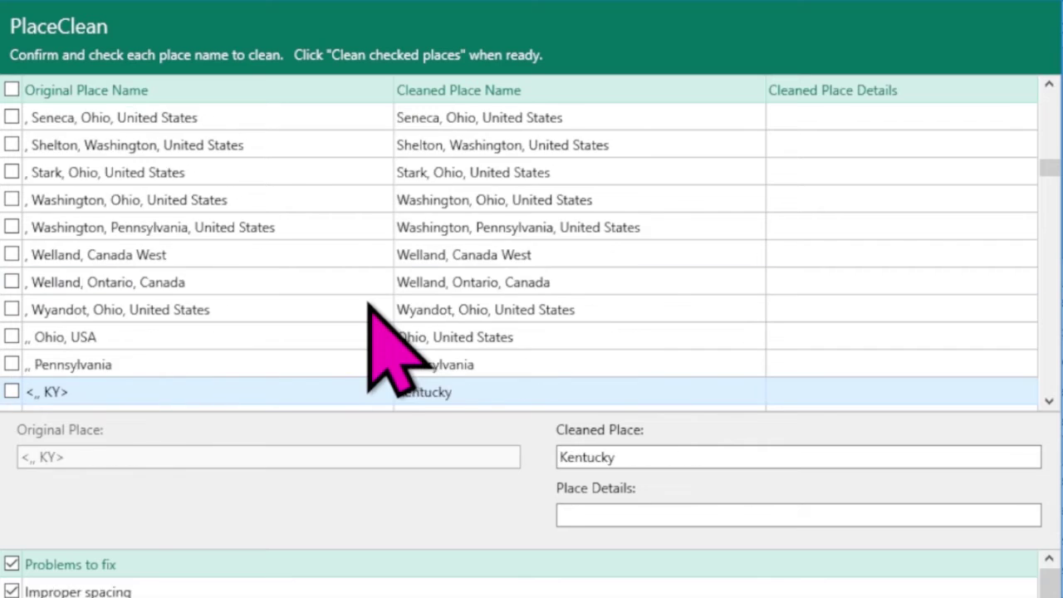
key("Up")
key("Up")
key("Up")
key("Up")
key("Up")
key("Up")
key("Up")
key("Up")
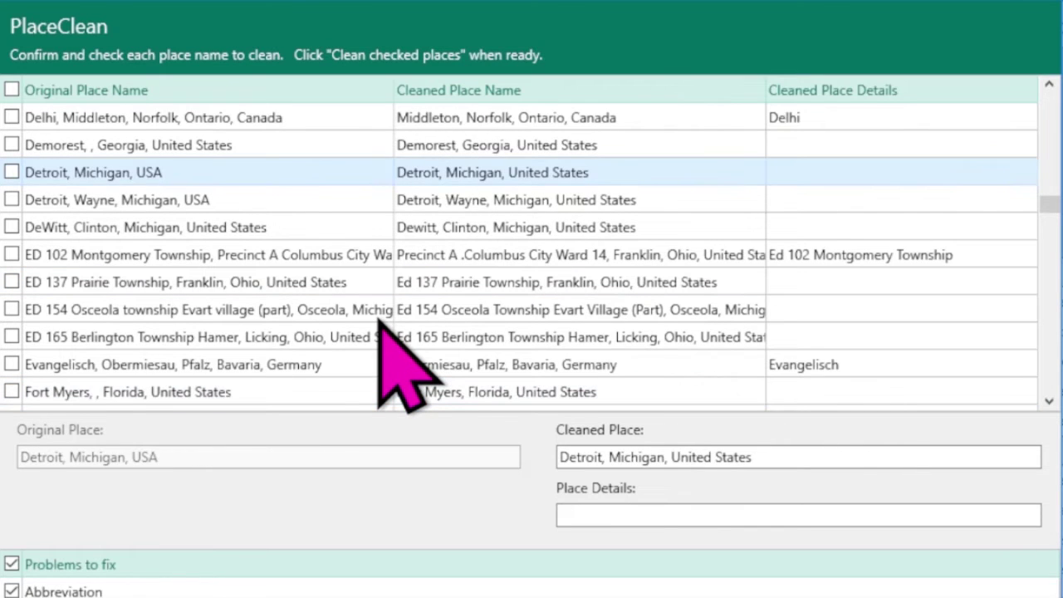
key("Up")
key("Up")
key("Up")
key("Up")
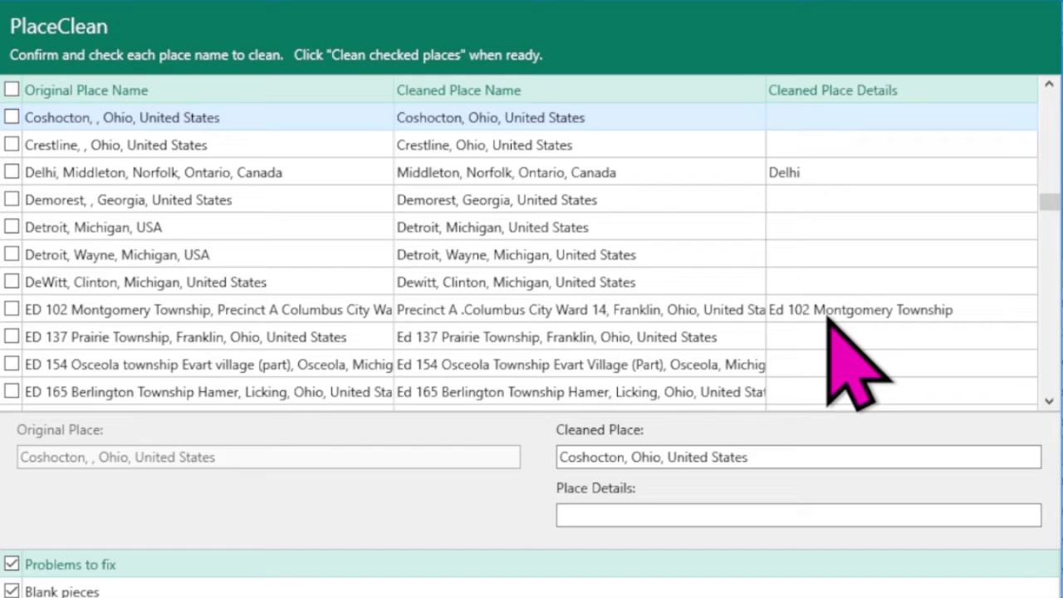
- For the ED 102 Montgomery Township entry, transfer "Precinct A ." from the cleaned place name to the place details
left_click(716, 309)
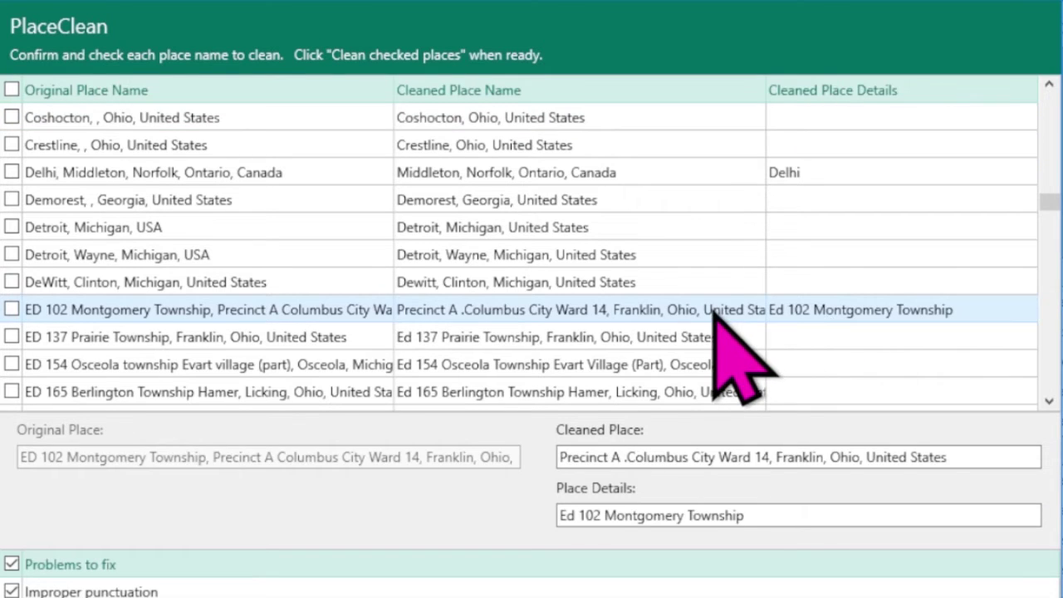
left_click_drag(632, 455, 498, 437)
left_click(621, 457)
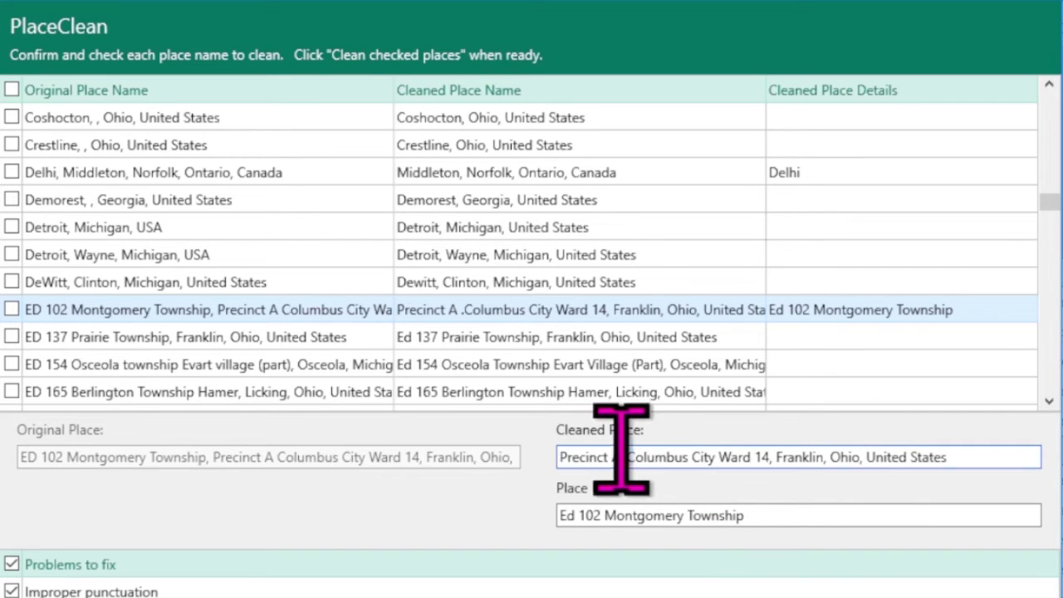
left_click_drag(623, 456, 505, 446)
left_click(633, 457)
left_click_drag(633, 457, 629, 435)
key("BackSpace")
left_click(818, 514)
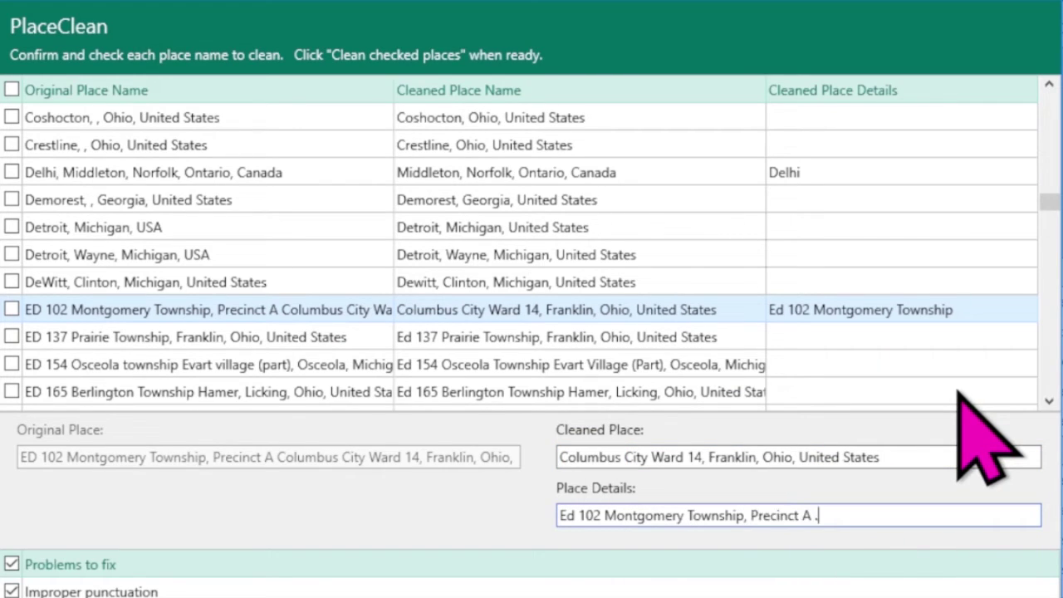
- Move "City Ward 14" out of the ED 102 entry's cleaned place so it reads "Columbus, Franklin, Ohio, United States"
left_click_drag(703, 457, 666, 457)
key("BackSpace")
key("BackSpace")
key("BackSpace")
key("BackSpace")
key("BackSpace")
key("BackSpace")
key("BackSpace")
key("BackSpace")
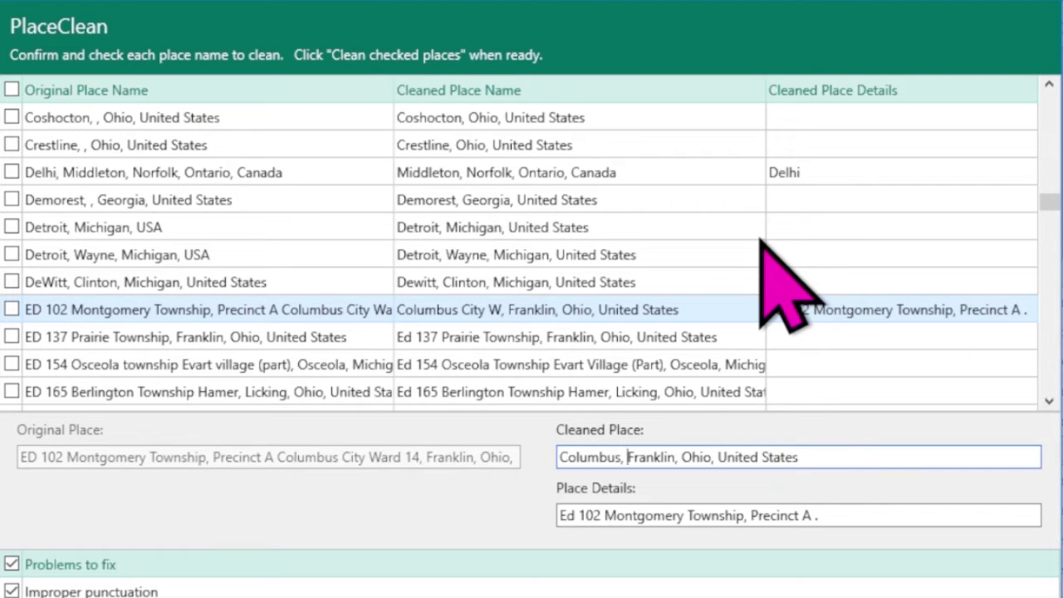
- Complete the ED 102 entry's place details as "Ed 102 Montgomery Township, Precinct A, Ward 14"
left_click(873, 507)
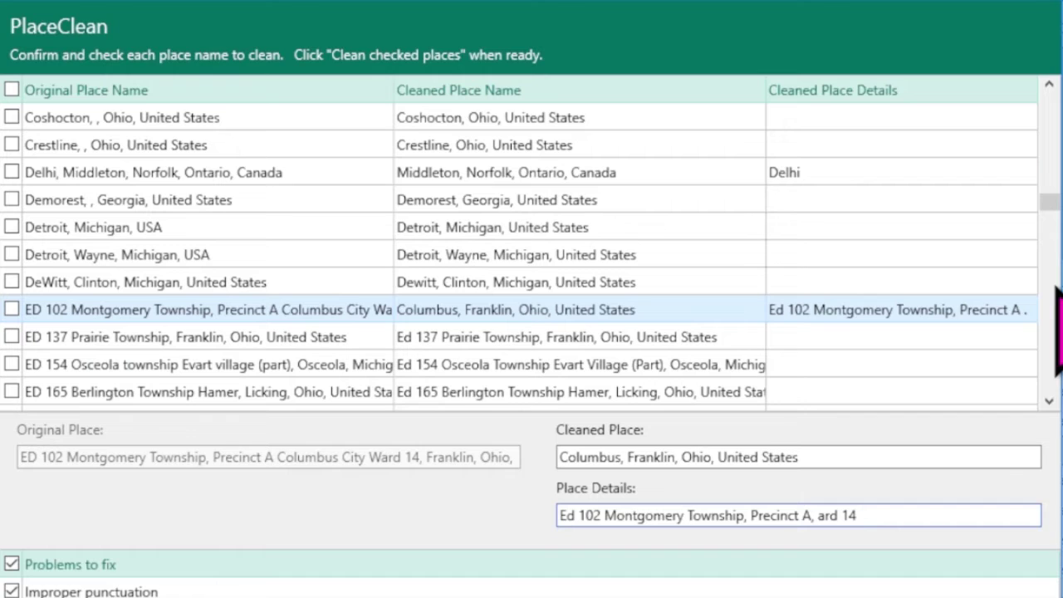
left_click(818, 515)
type("W")
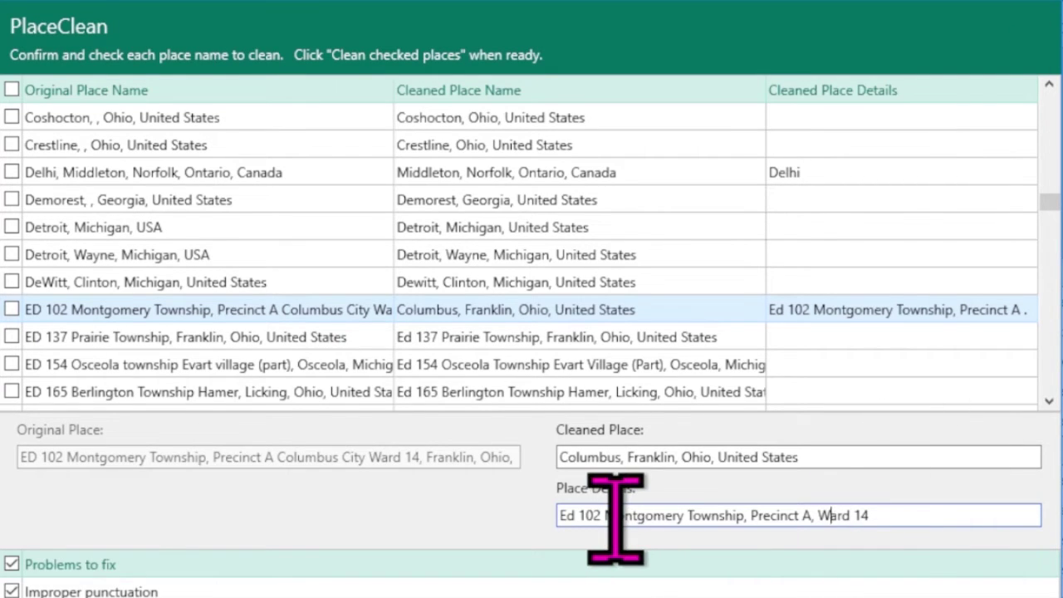
left_click_drag(617, 515, 687, 515)
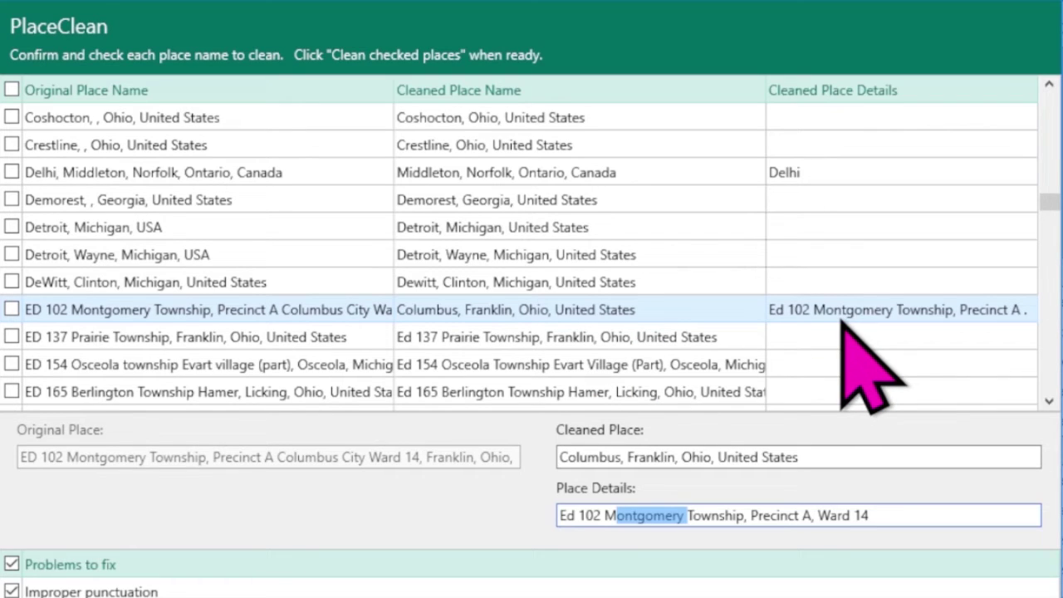
- Mark the ED 102 Montgomery Township, Detroit, Michigan, USA and Detroit, Wayne, Michigan, USA entries for cleaning
left_click(12, 309)
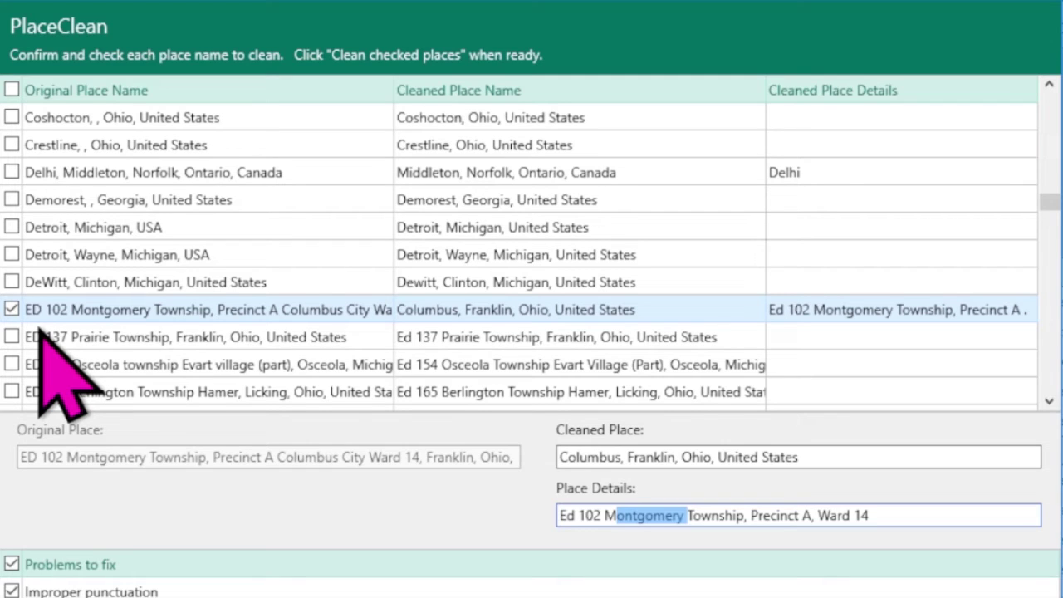
left_click(11, 227)
left_click(12, 254)
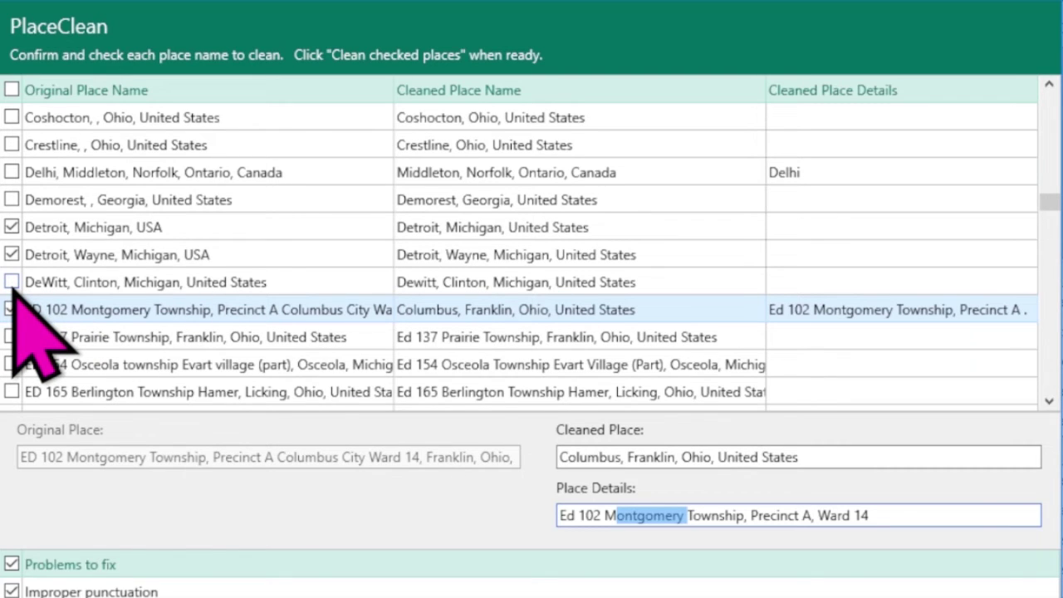
- Extend the cleaned place of the "<,, KY>" entry to "Kentucky,United States"
scroll(50, 316, "up", 10)
left_click(112, 336)
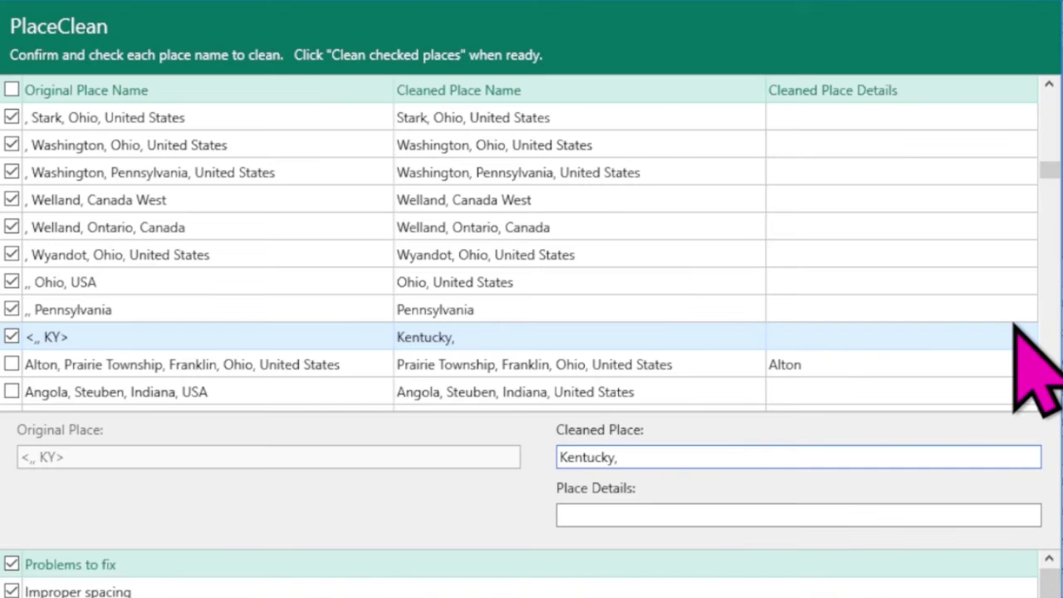
type("UNite")
key("BackSpace")
key("BackSpace")
key("BackSpace")
key("BackSpace")
type("nited")
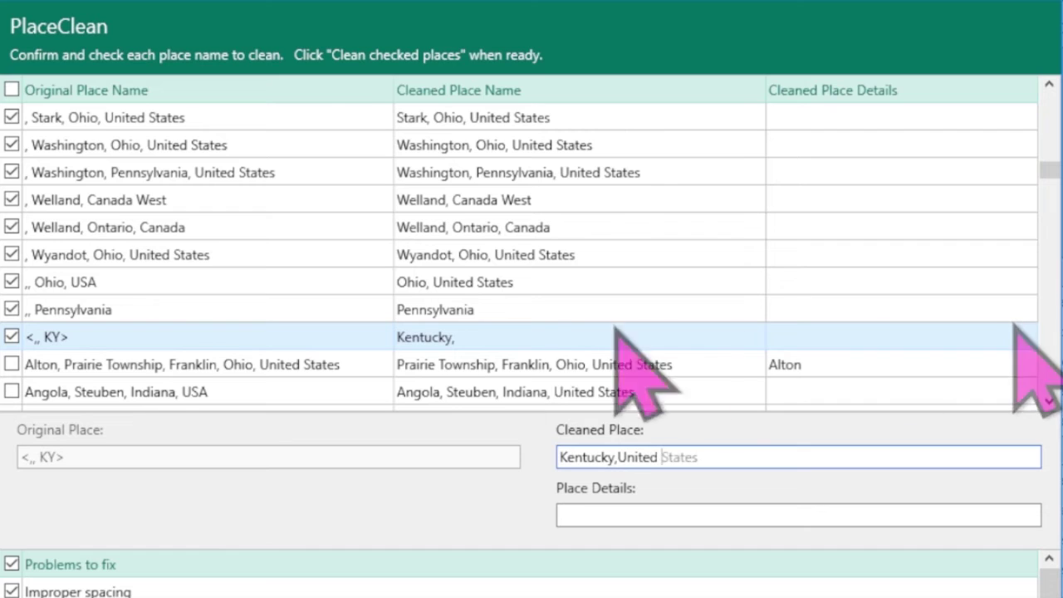
key("End")
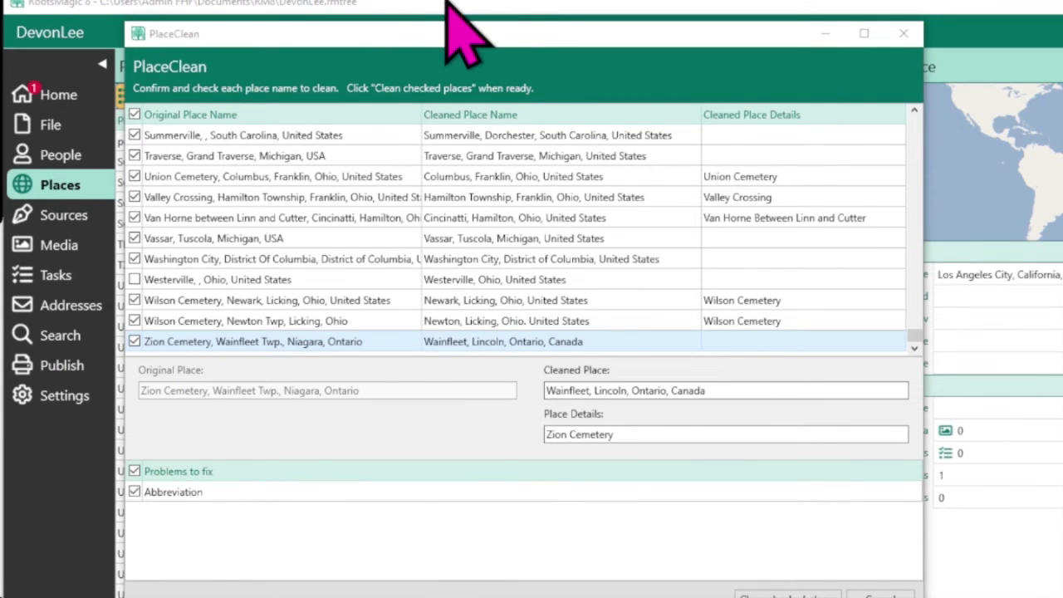
- Reposition the PlaceClean window and clean all the checked places
left_click_drag(449, 40, 441, 12)
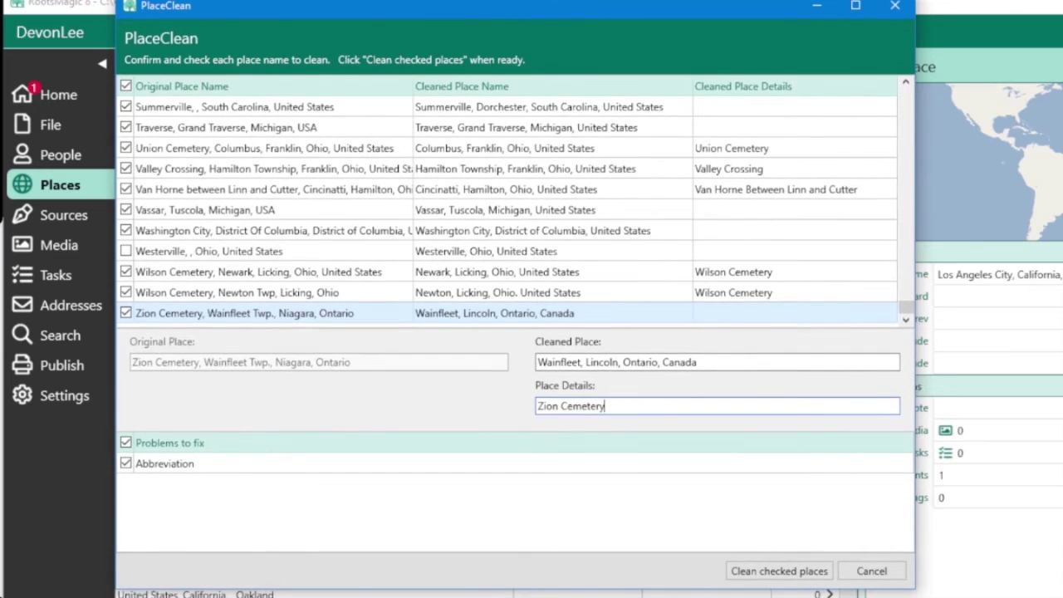
left_click(794, 573)
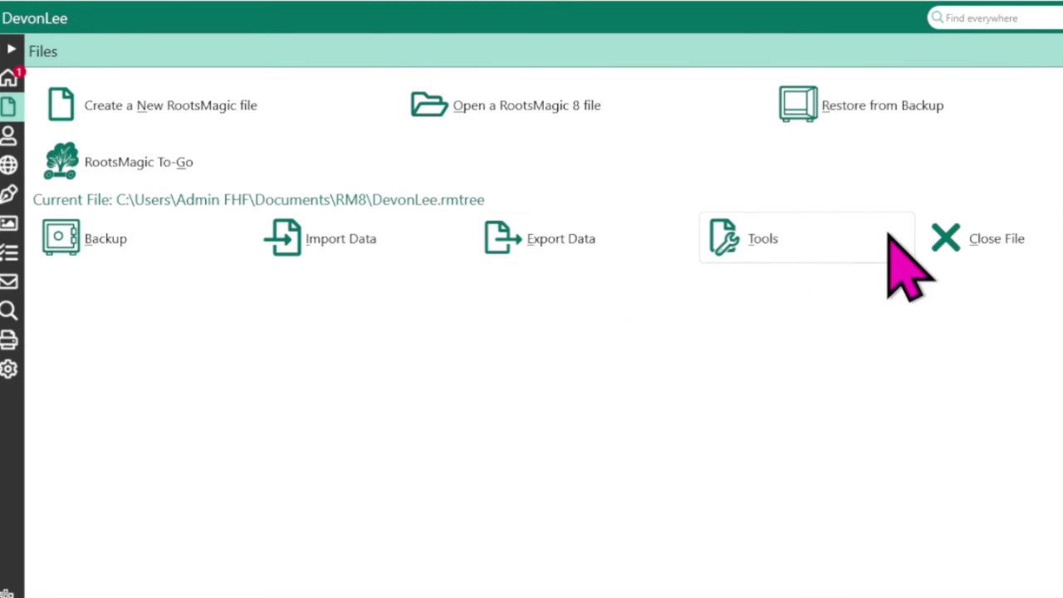
- Open the tools for the current file, test the database integrity and close the results
left_click(738, 247)
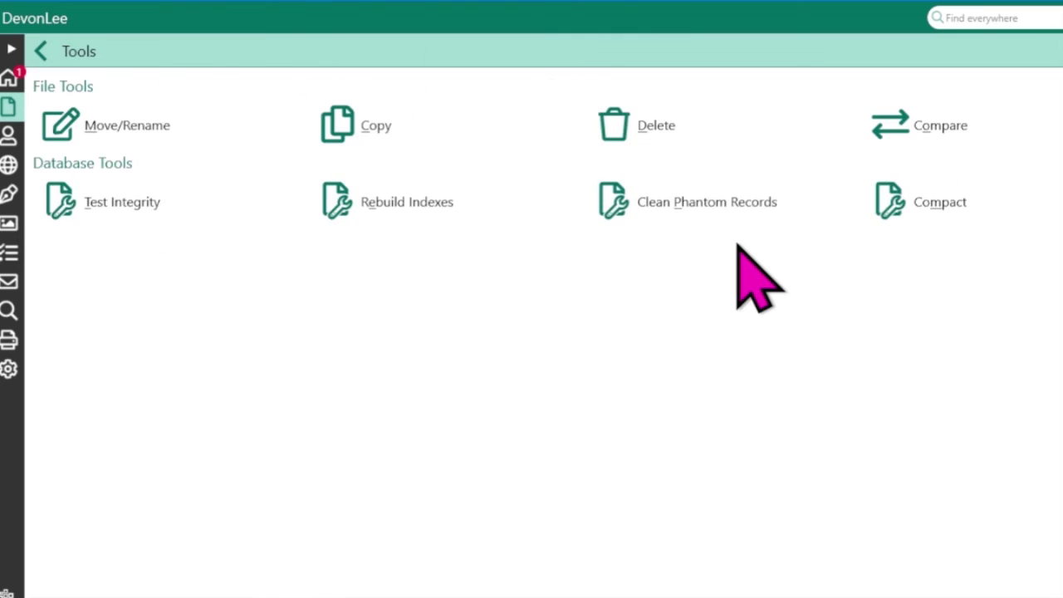
left_click(105, 213)
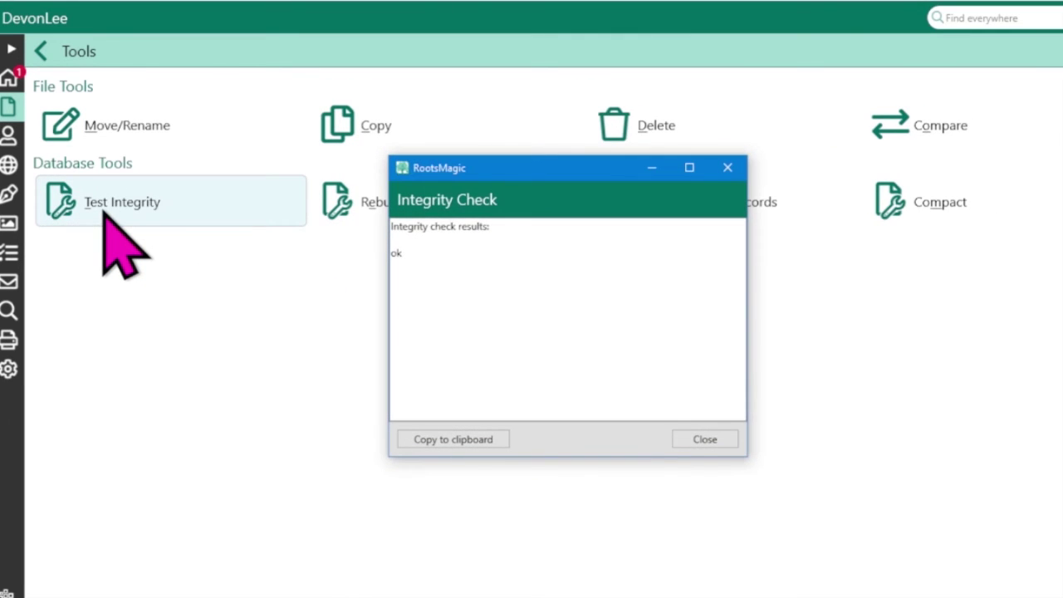
left_click(706, 440)
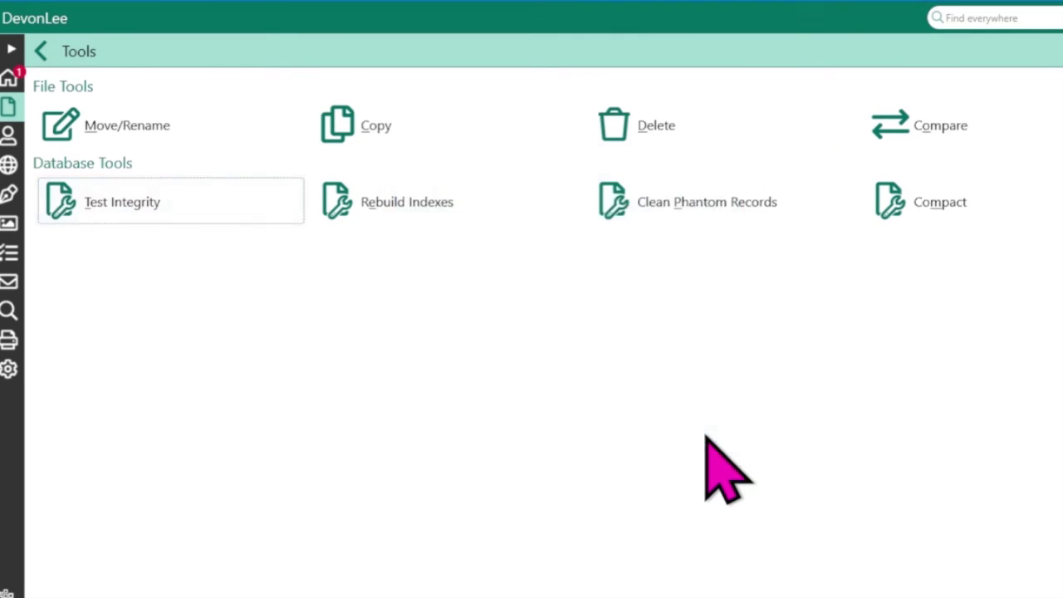
- Rebuild the database indexes and clean the phantom records
left_click(414, 206)
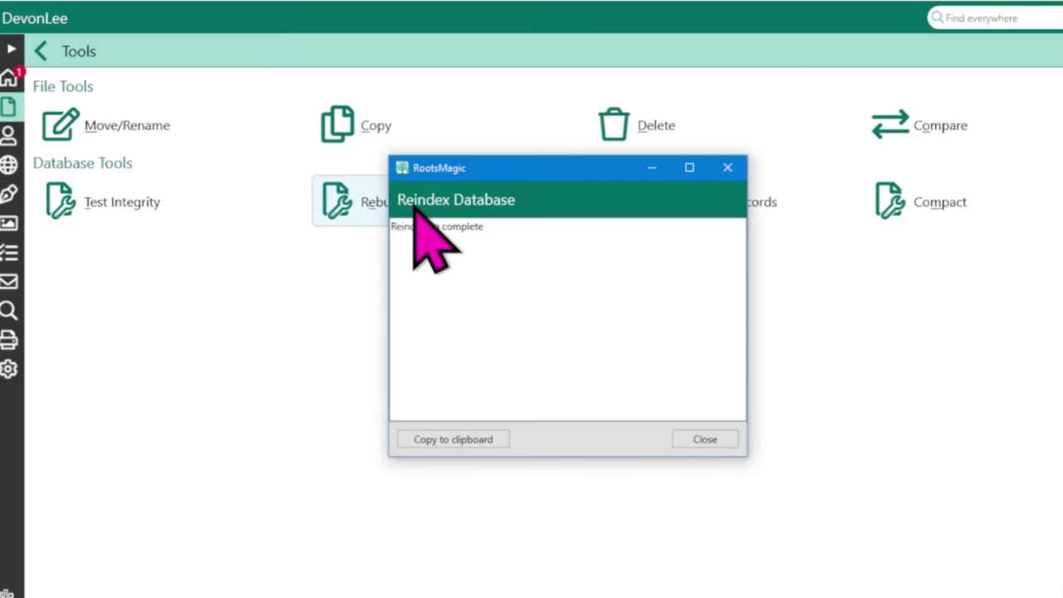
left_click(693, 438)
left_click(683, 208)
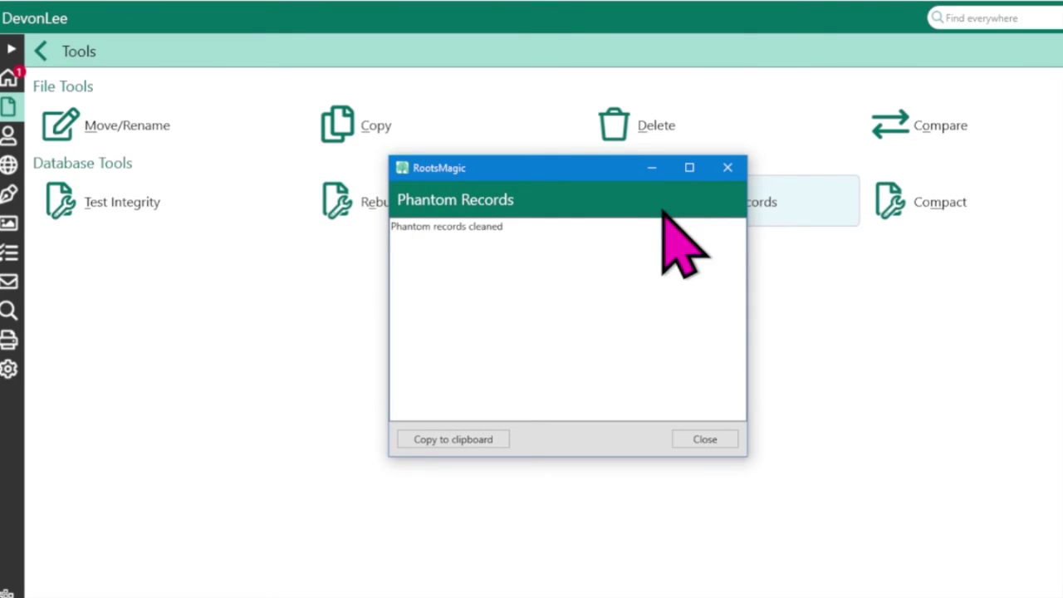